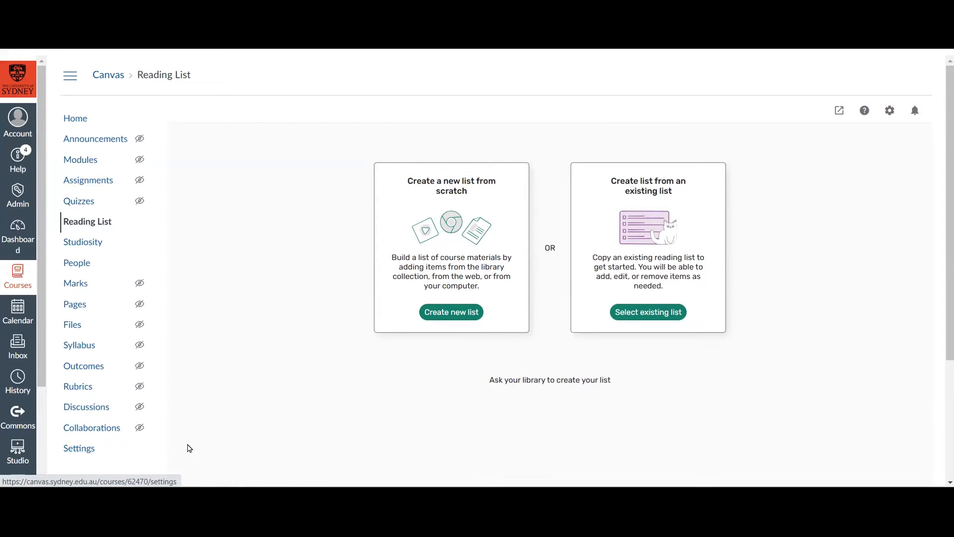
- Start a new list from scratch named "ABCD1234: Course name, Semester 1 2025" and link it to the course ABCD1234 Course name
click(452, 318)
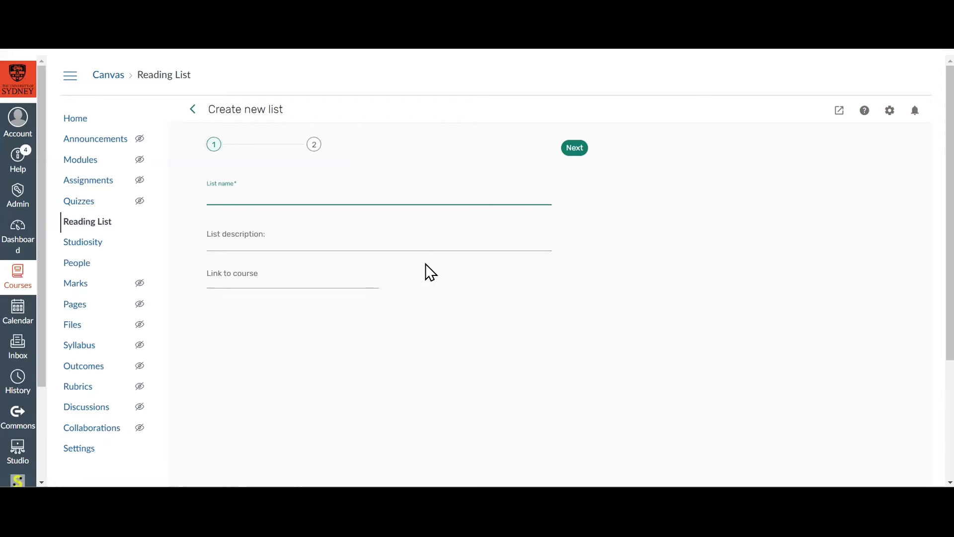
text(ABCD1234: Course name, Semester 1 2025)
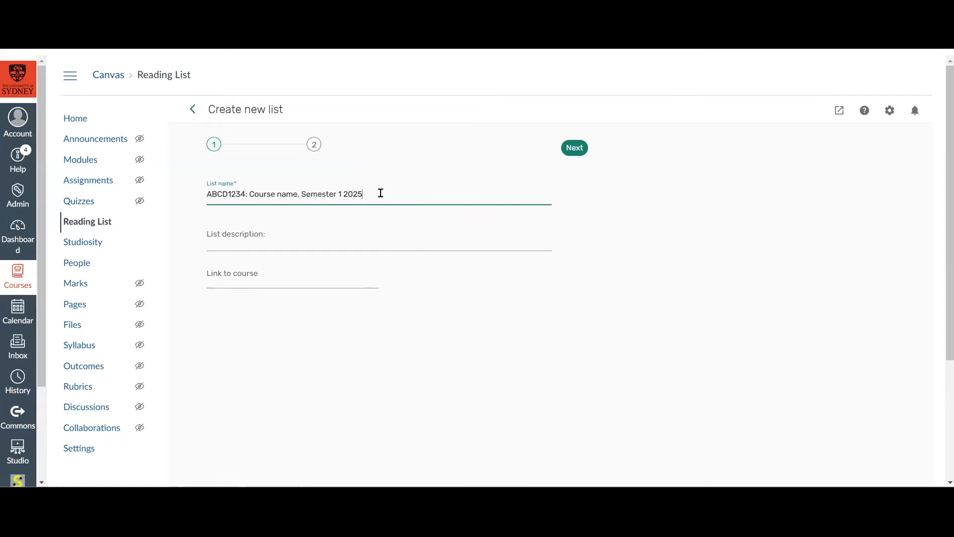
click(330, 274)
text(ABCD)
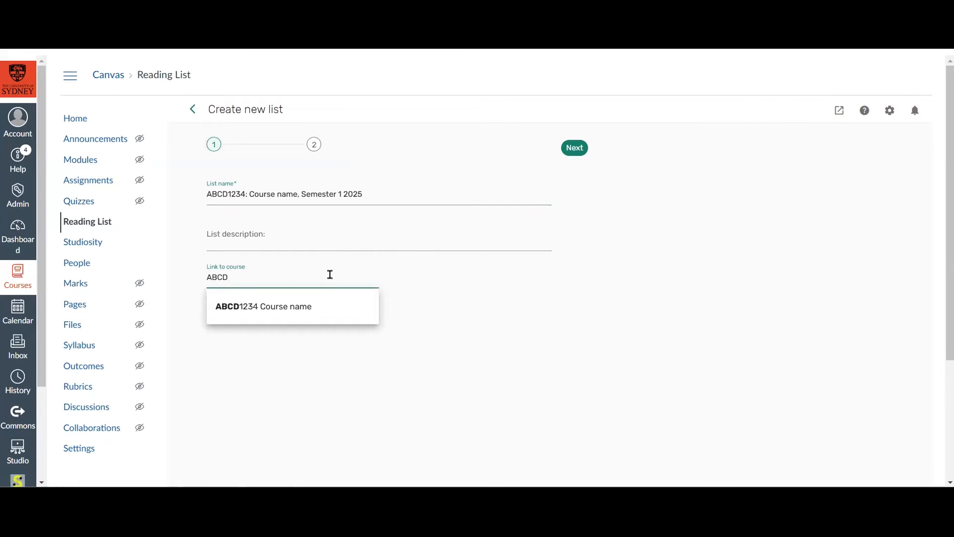
click(321, 307)
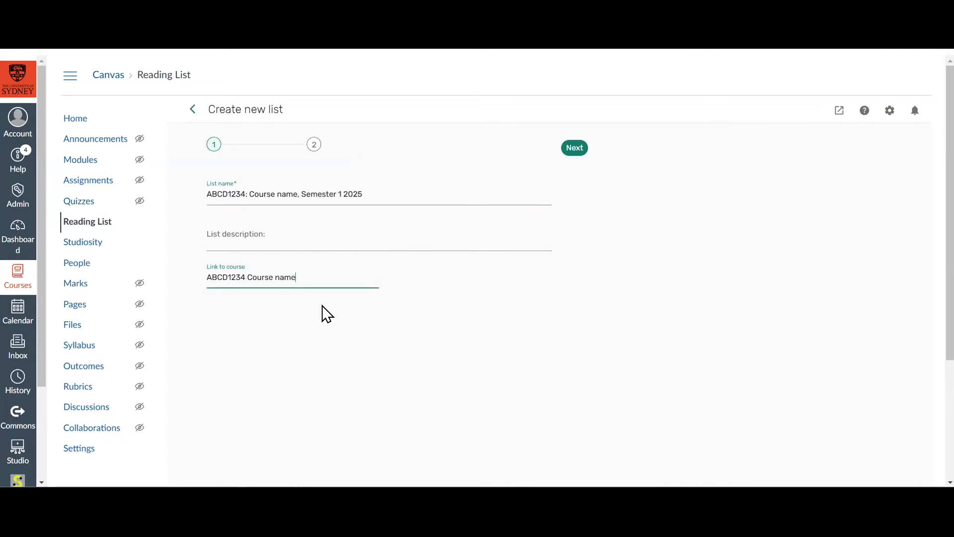
click(576, 149)
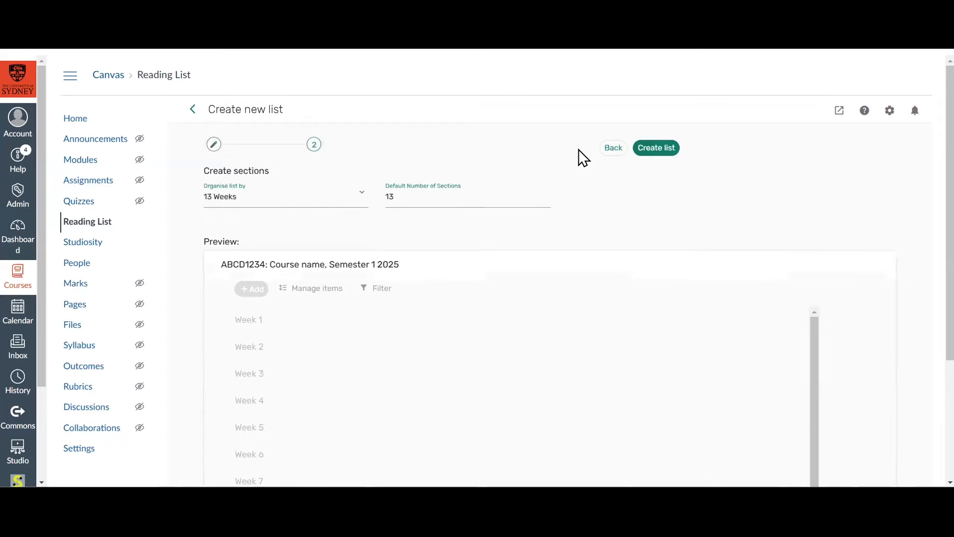
- Keep the list organised by 13 Weeks, set the default number of sections to 13 and create the list
click(357, 187)
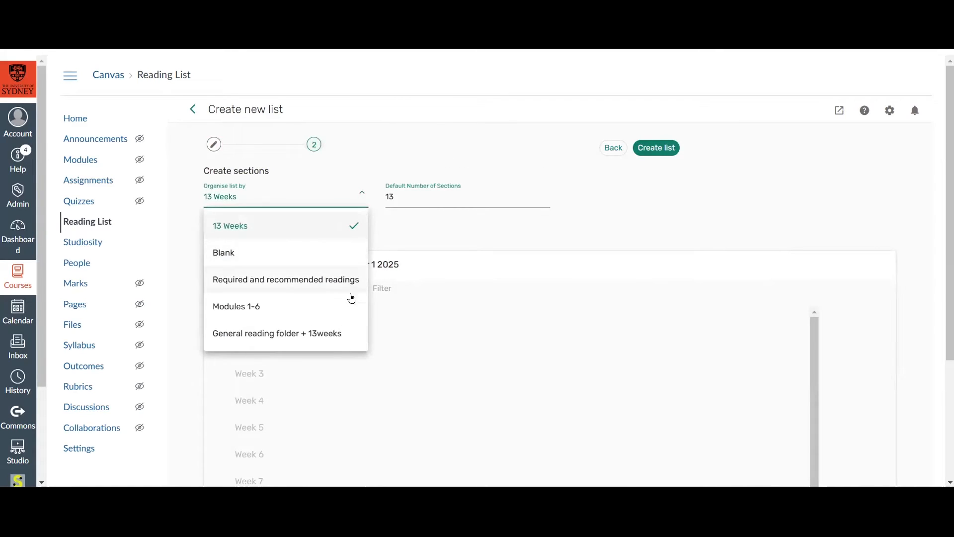
click(450, 391)
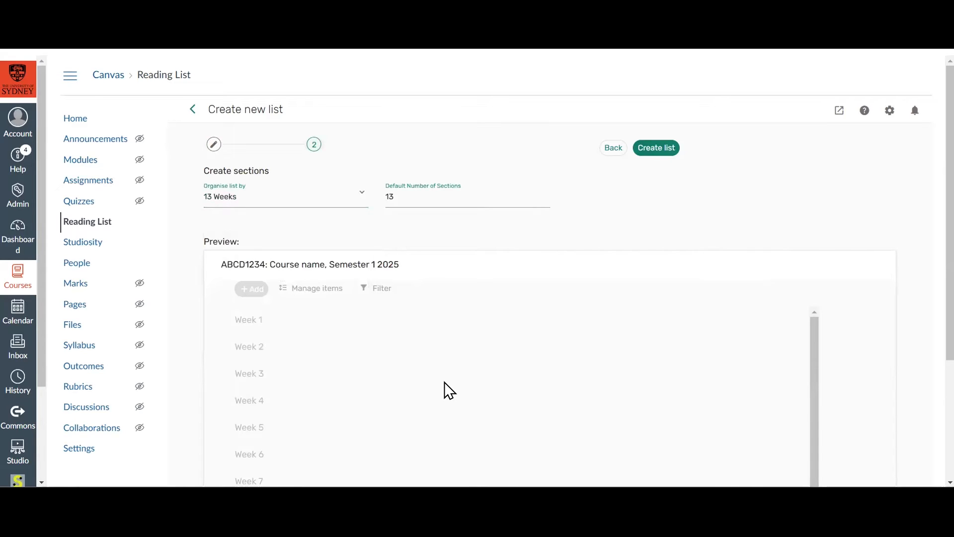
click(427, 197)
key(BackSpace)
text(2)
key(BackSpace)
text(13)
click(652, 151)
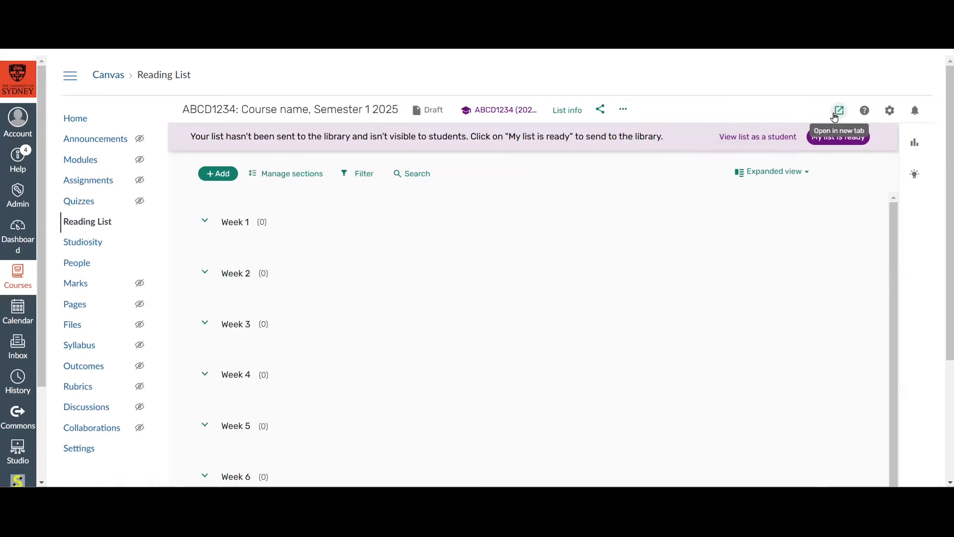
- Review the reading list tool's help topics, its settings options and the notifications
click(867, 114)
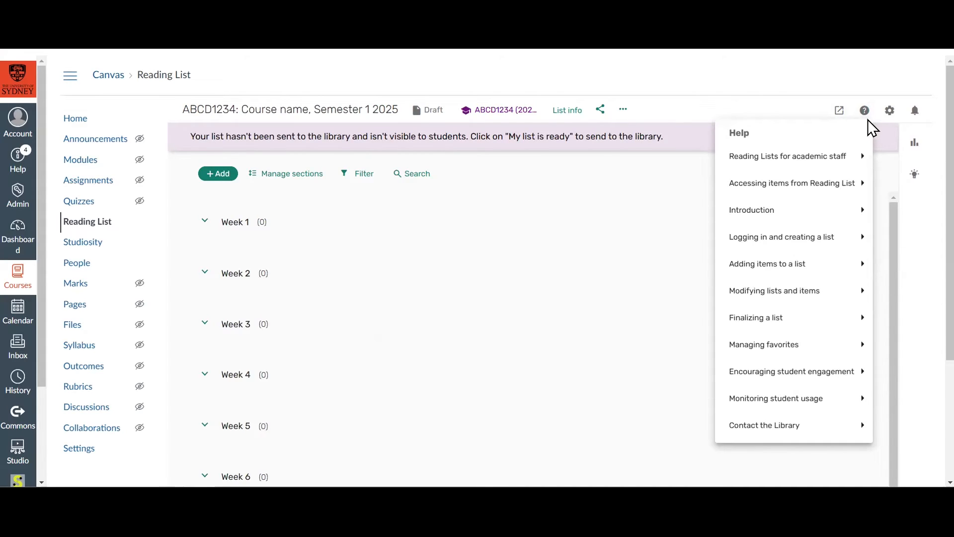
mouse_move(848, 157)
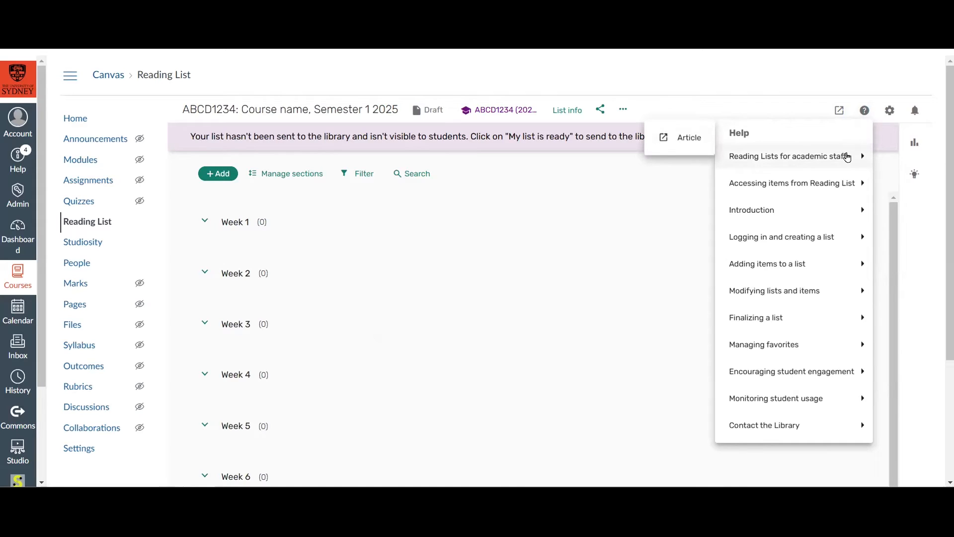
mouse_move(846, 183)
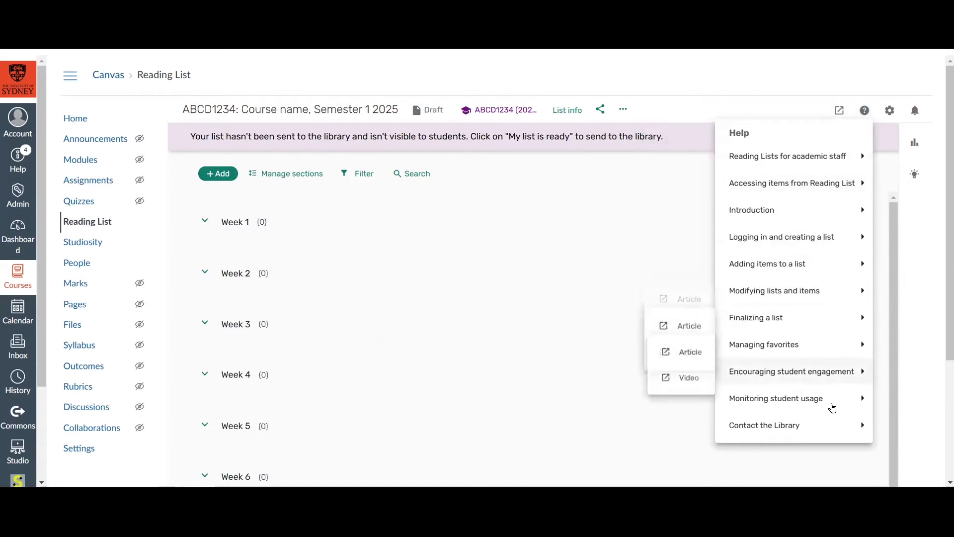
mouse_move(833, 428)
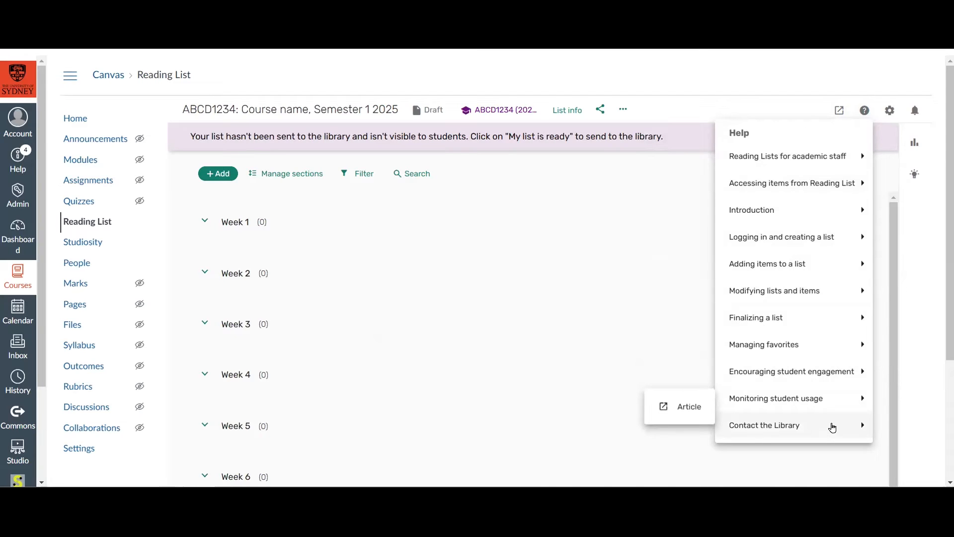
click(888, 111)
click(889, 110)
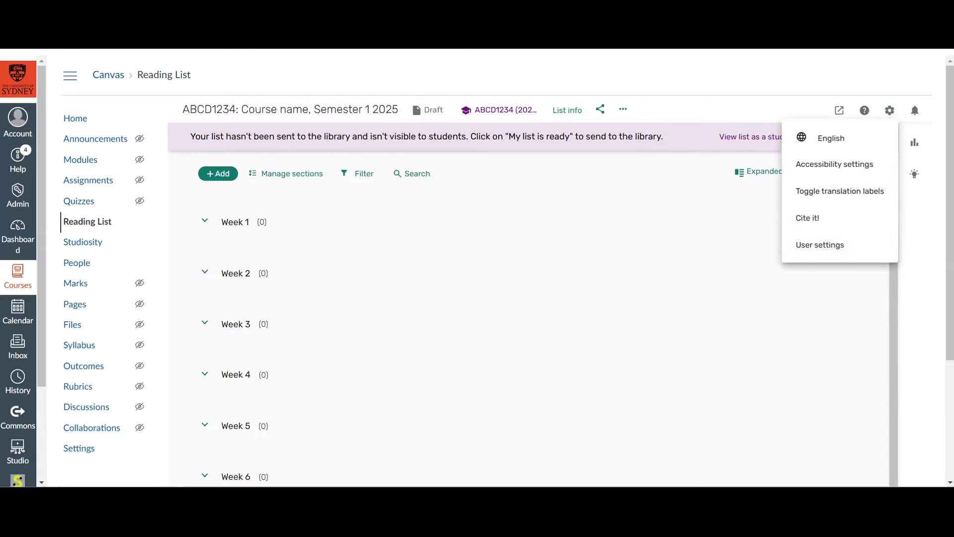
click(917, 114)
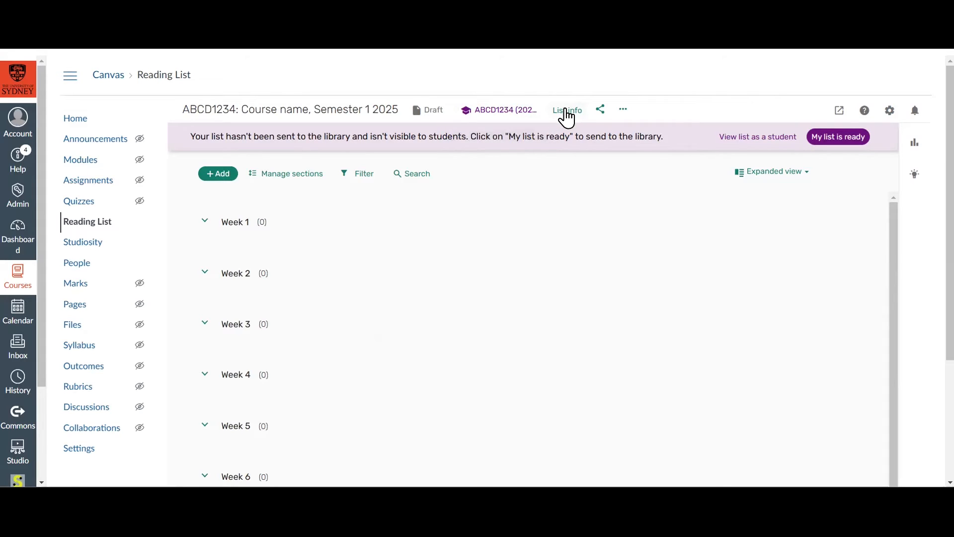
- Open the reading list for editing, review its detail fields and close it without saving
click(625, 112)
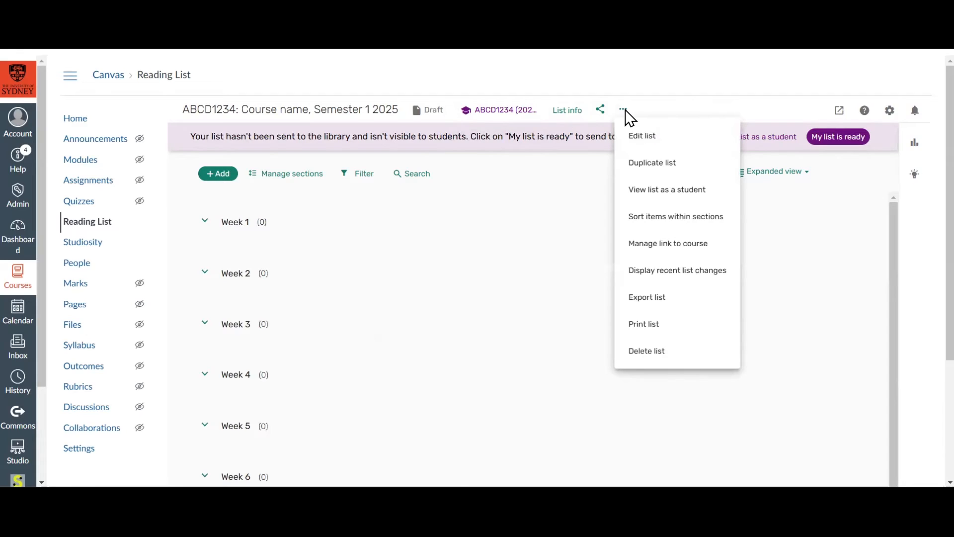
click(621, 139)
click(691, 117)
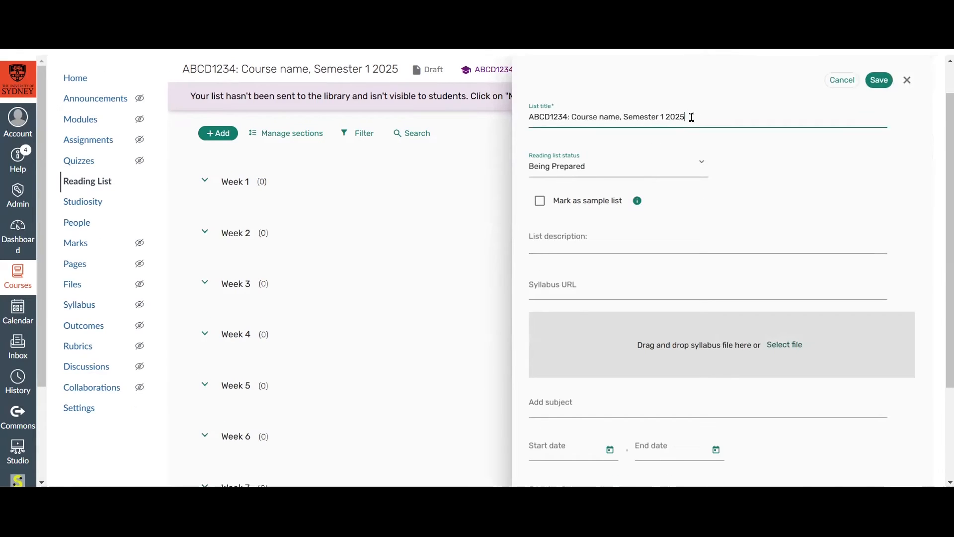
scroll(696, 122, down, 3)
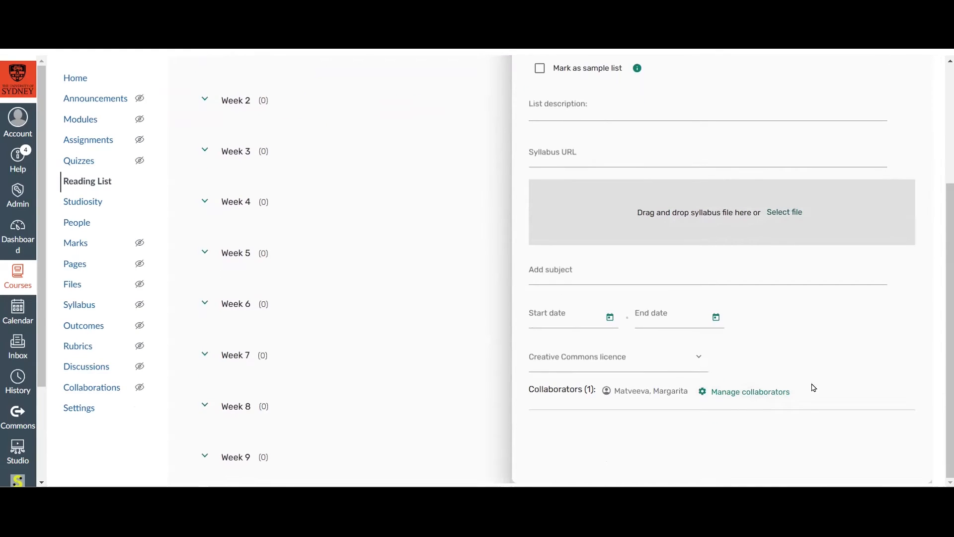
scroll(829, 383, up, 4)
click(906, 120)
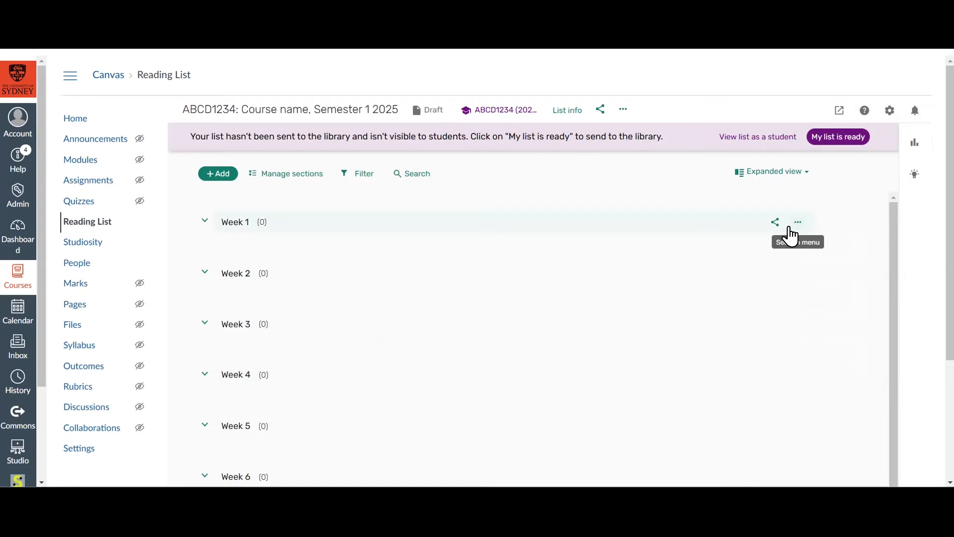
- Open the Week 1 section for editing, review its title, description and date fields, and close it without saving
click(795, 228)
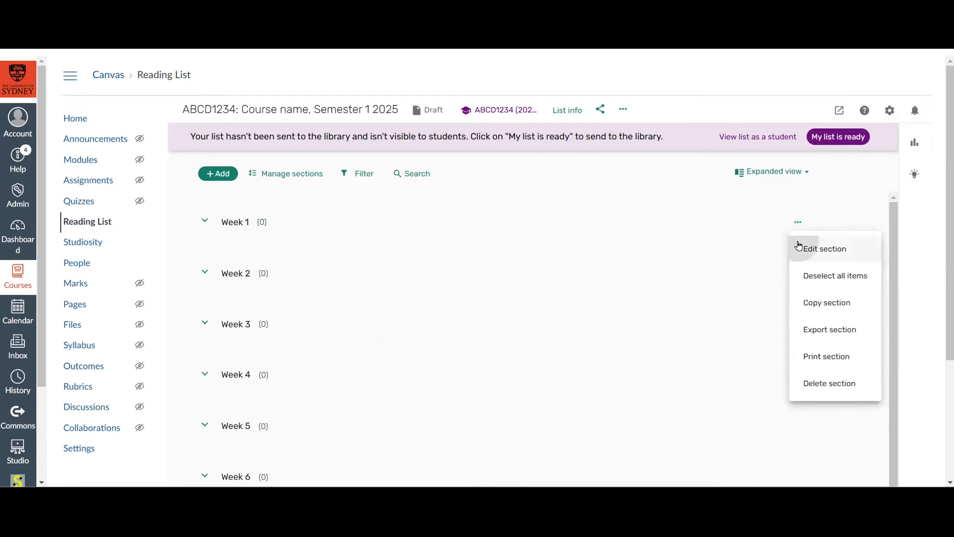
click(799, 246)
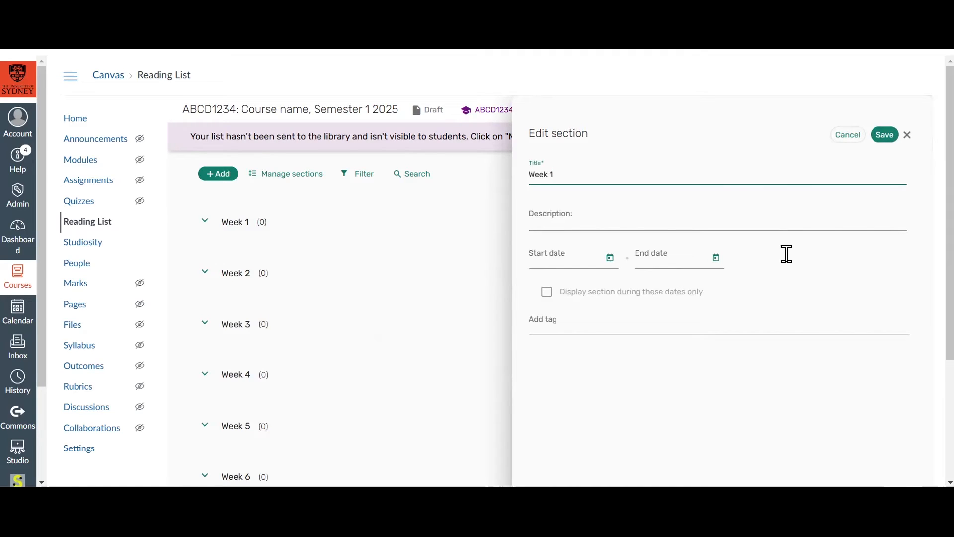
click(907, 137)
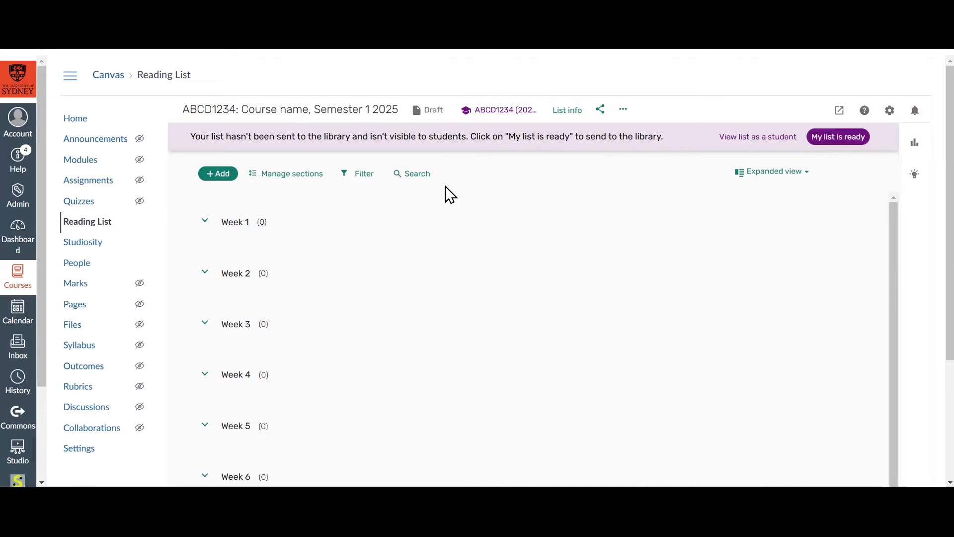
- Switch the list to section management with collapsed weeks and review the options for adding content
click(305, 174)
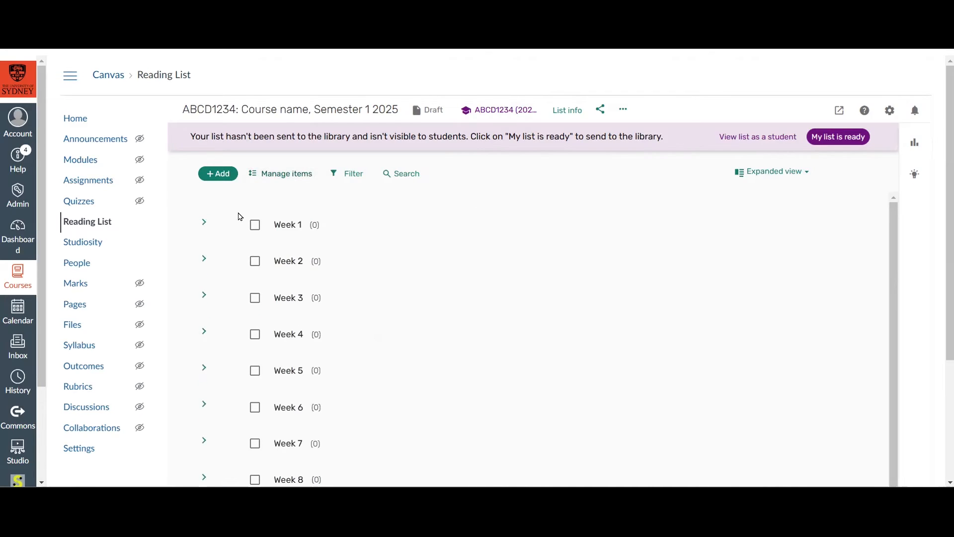
drag(227, 228, 225, 207)
click(223, 178)
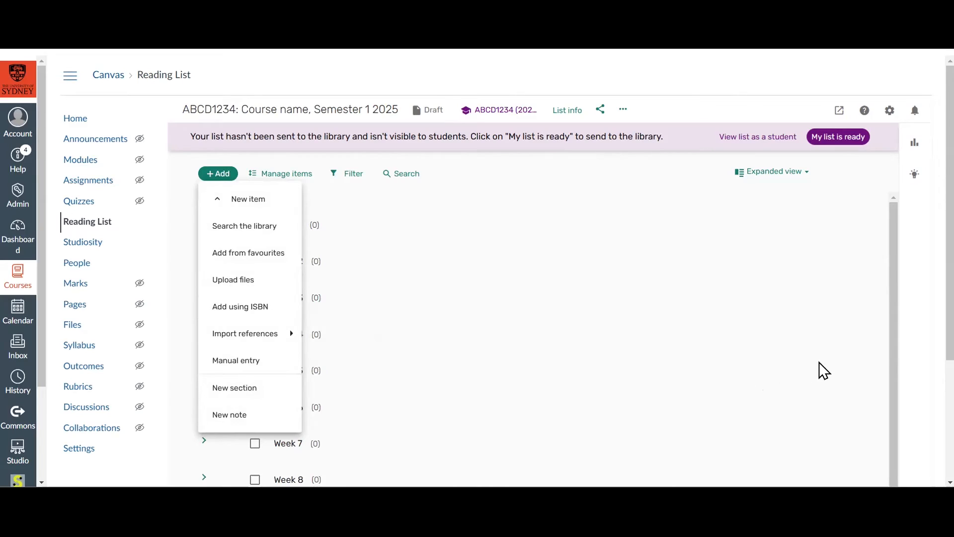
click(832, 361)
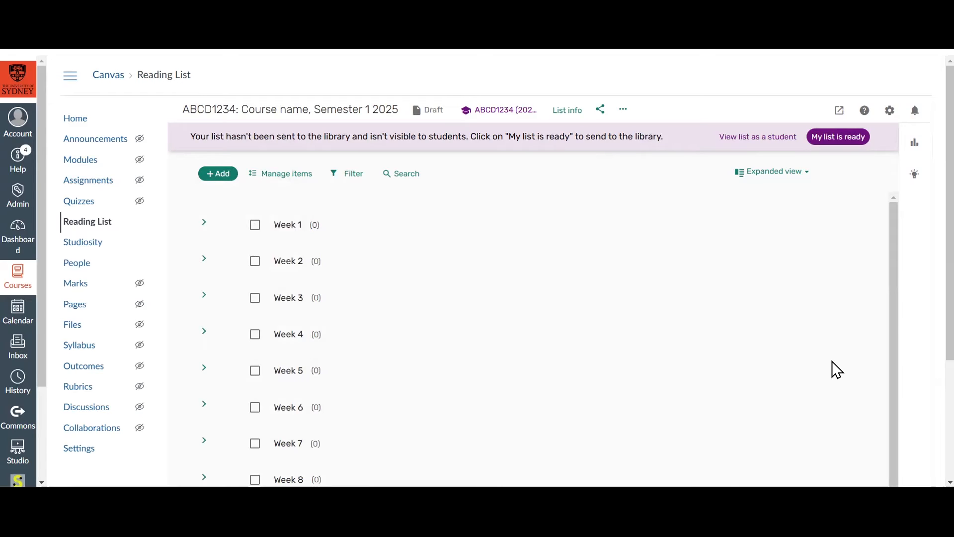
- Search the library for a new item using the title "Educational psychology", the author's surname and the year 2019
click(234, 176)
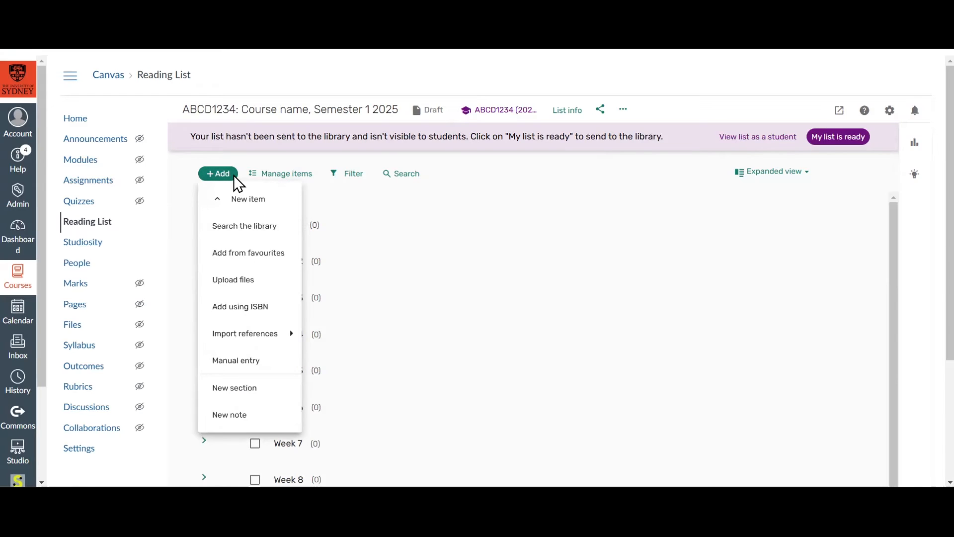
click(234, 224)
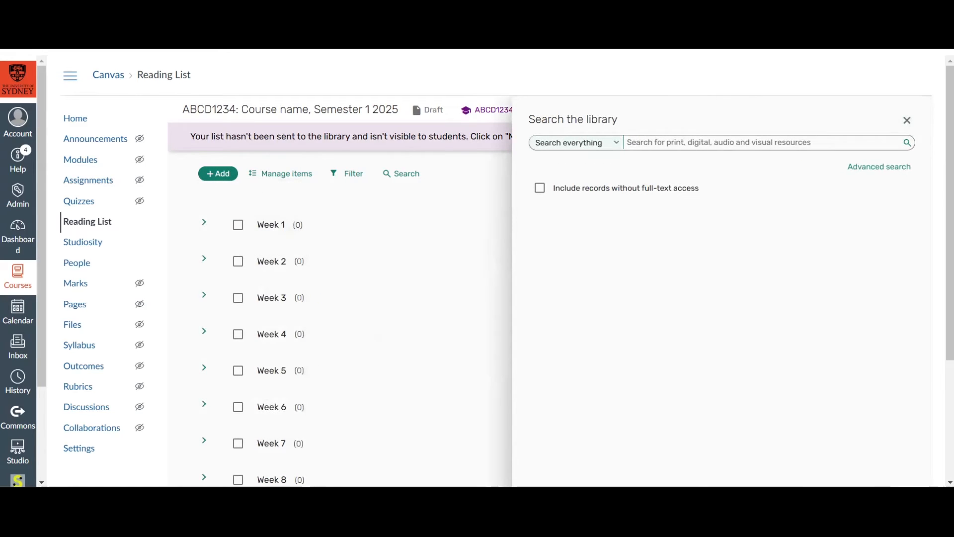
text(Educational psychology O’Donnell 2019)
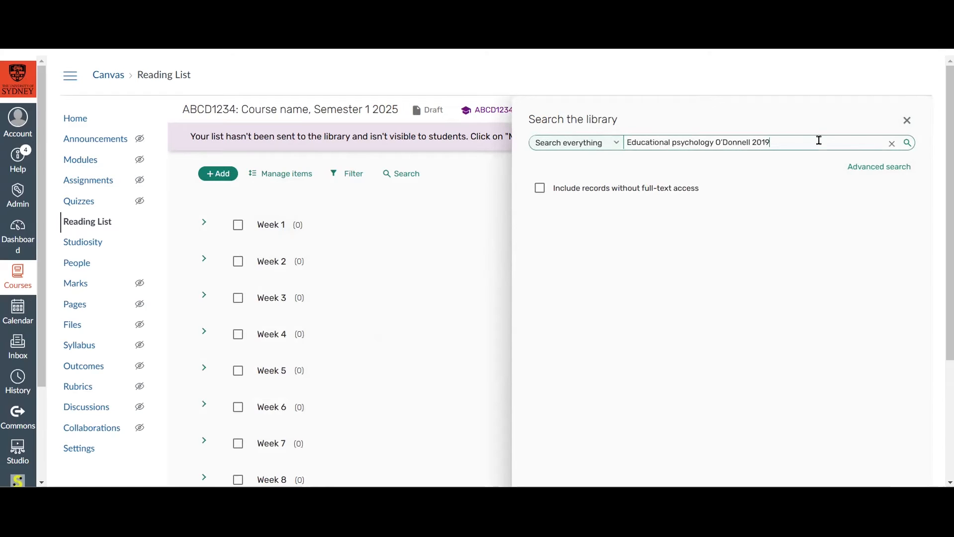
click(906, 147)
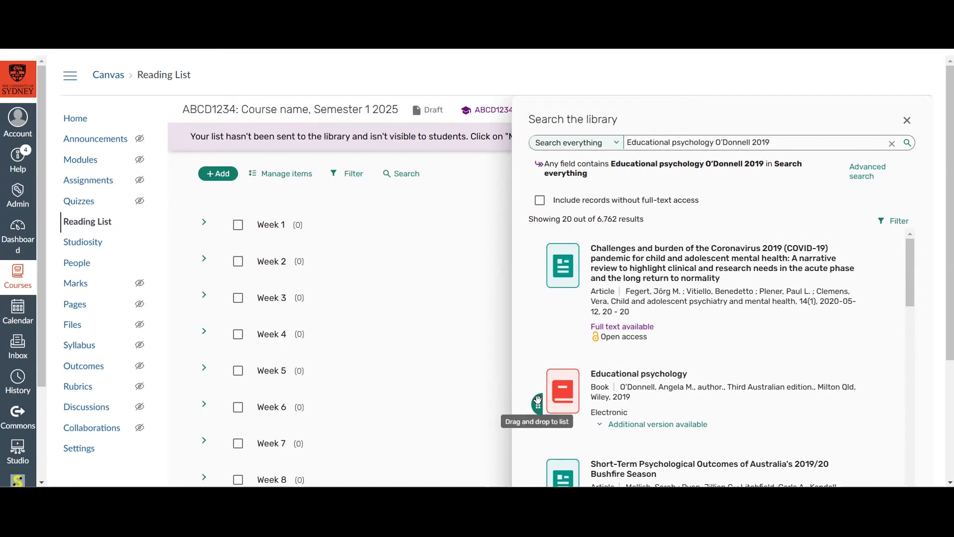
- Add the 2019 book Educational psychology to the Week 1 section as a required resource and open it for editing
drag(537, 400, 540, 404)
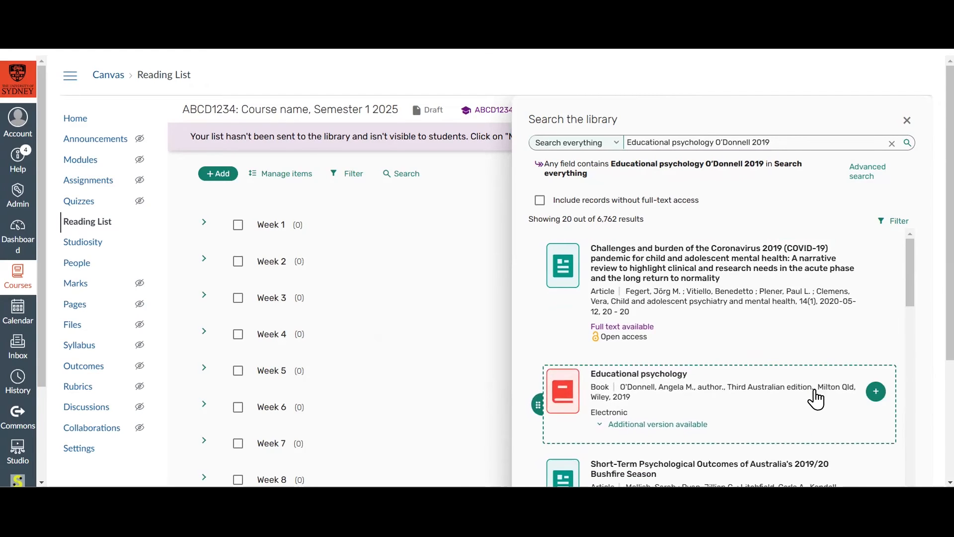
click(876, 391)
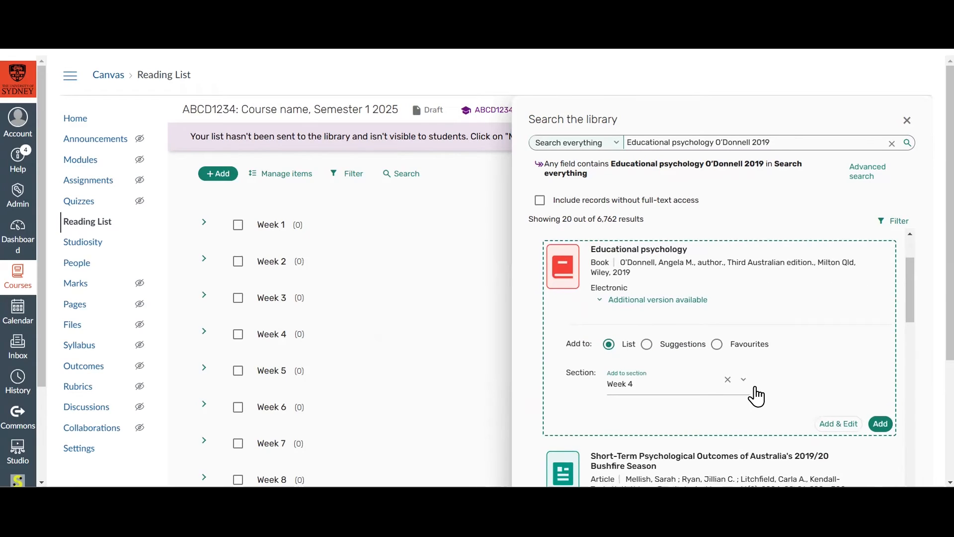
click(743, 381)
click(727, 417)
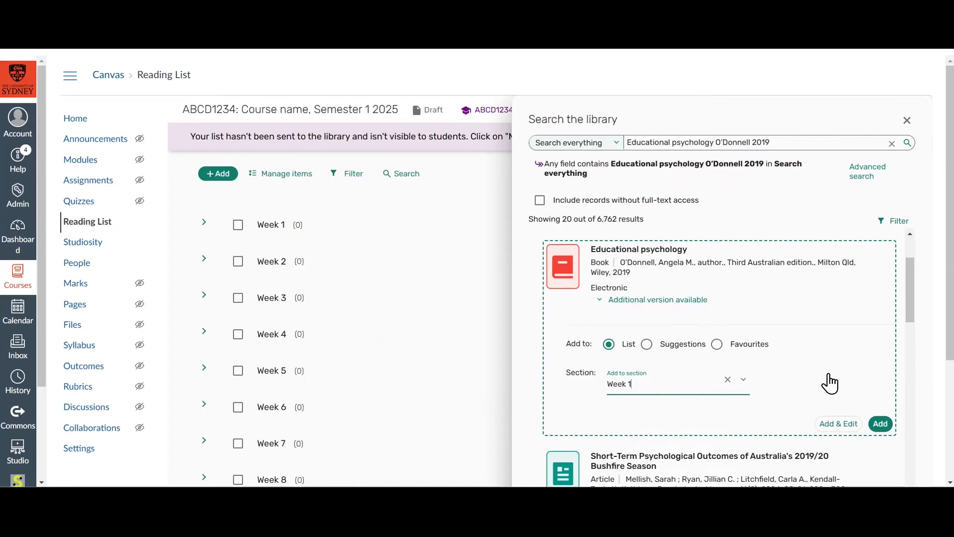
click(836, 425)
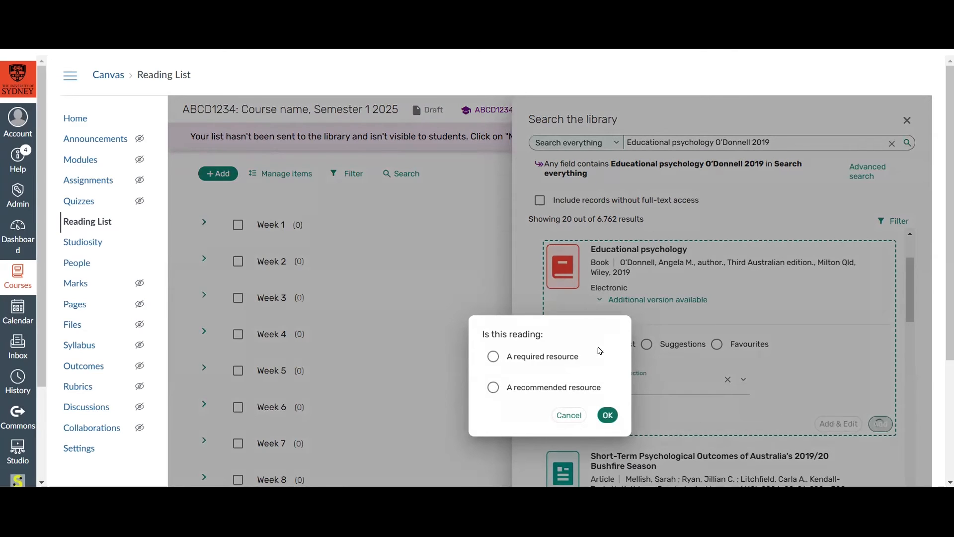
click(560, 361)
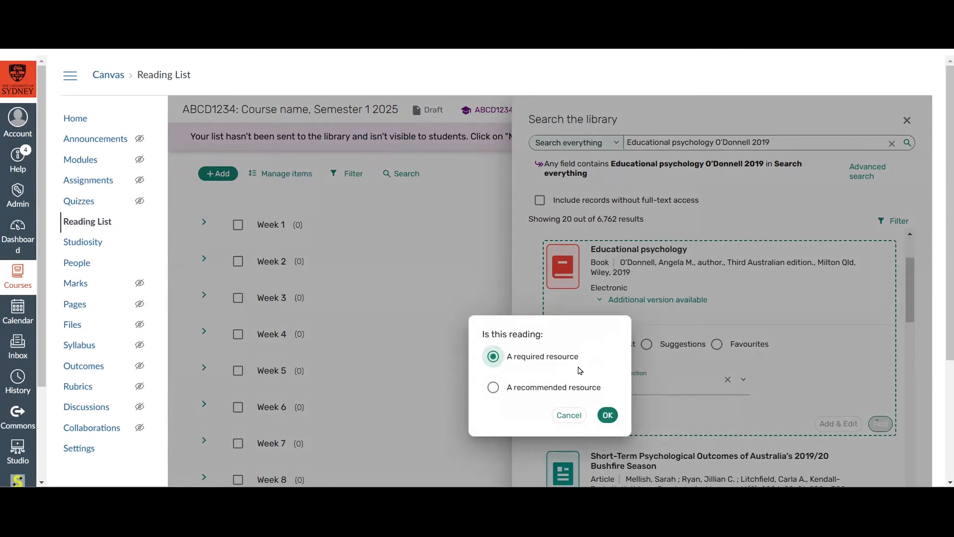
click(607, 416)
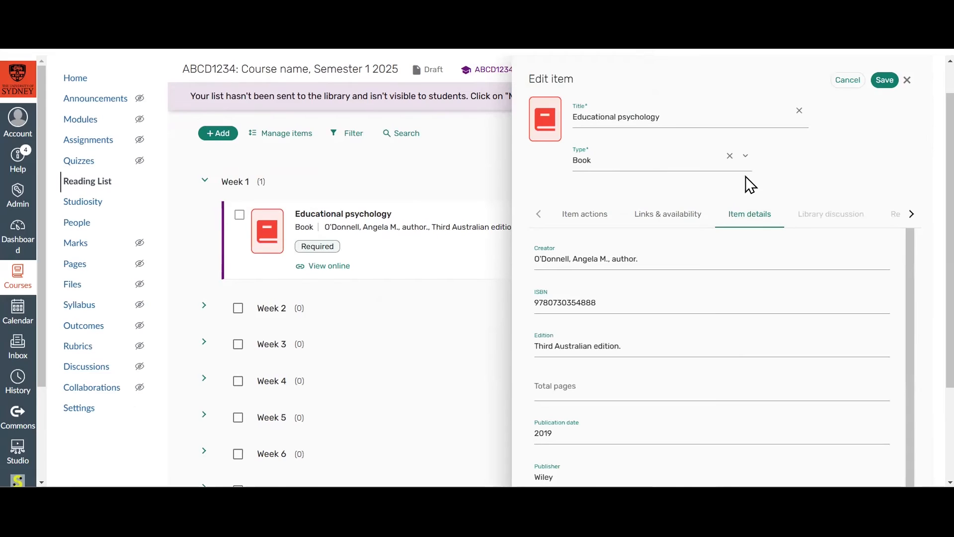
- Change the item's type to Book Chapter, title it "Introducing educational psychology and reflective practice" and enter the chapter author's name
click(746, 156)
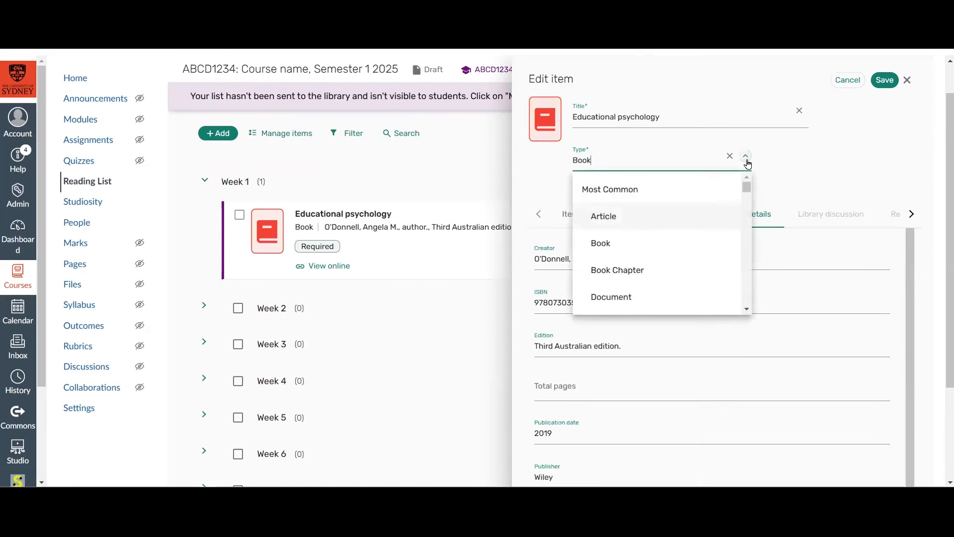
click(706, 269)
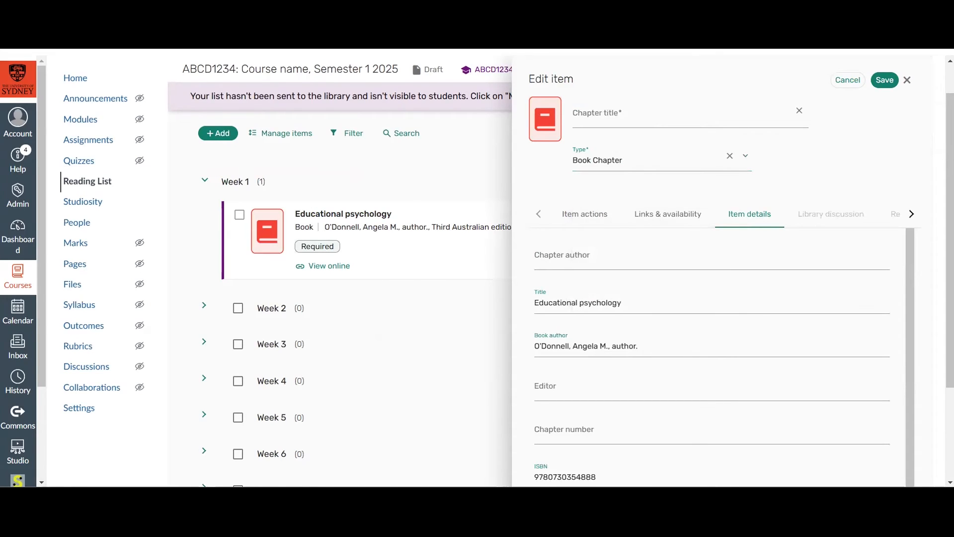
click(735, 118)
click(701, 210)
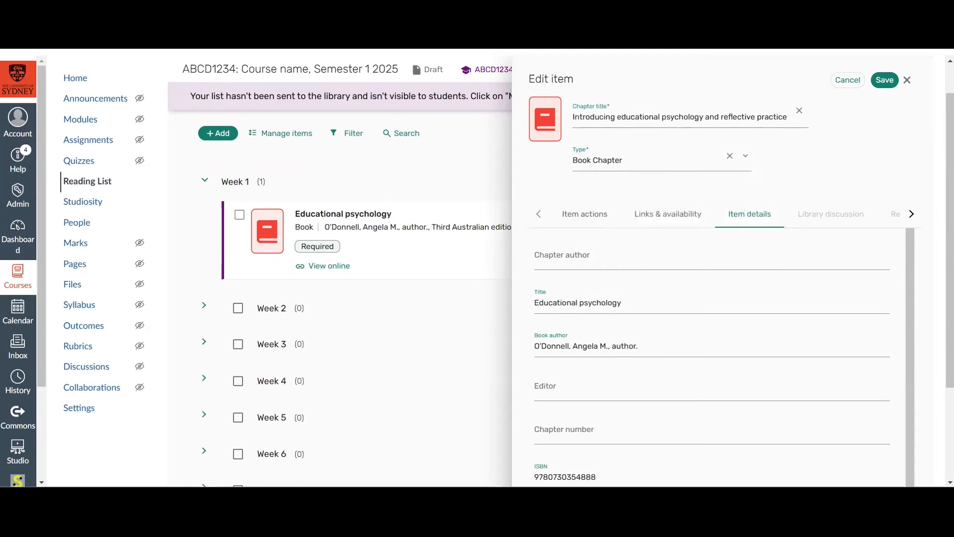
click(699, 254)
text(O'Donnell A. M.)
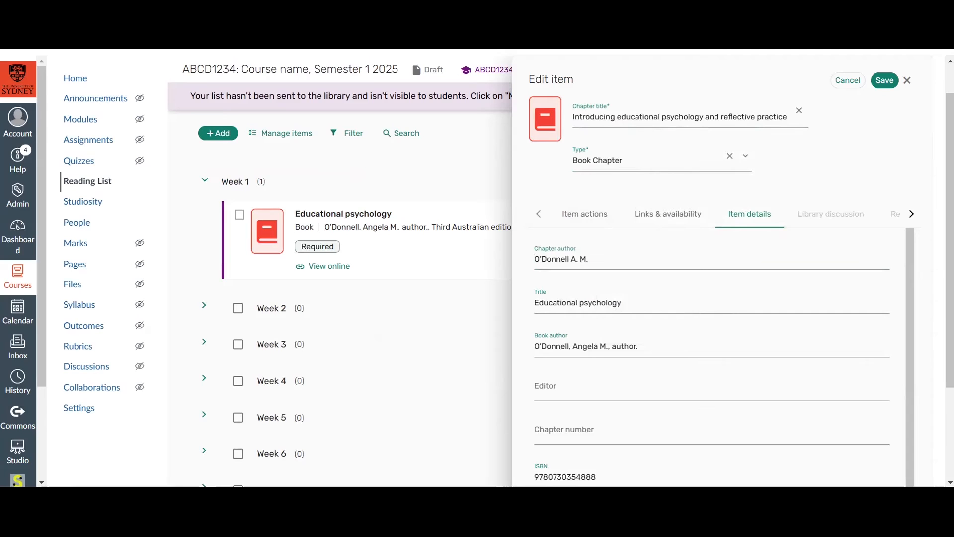
- Set the chapter number to 1, the start page to 1 and the end page to 30, and save the item
click(718, 426)
text(1)
scroll(718, 426, down, 2)
click(724, 442)
text(1)
scroll(725, 442, down, 3)
click(735, 365)
text(30)
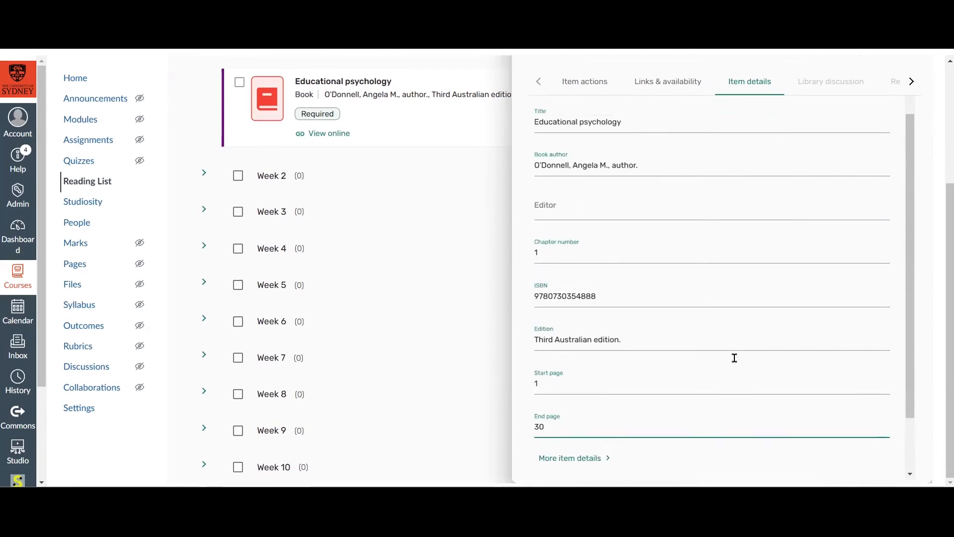
scroll(721, 248, up, 4)
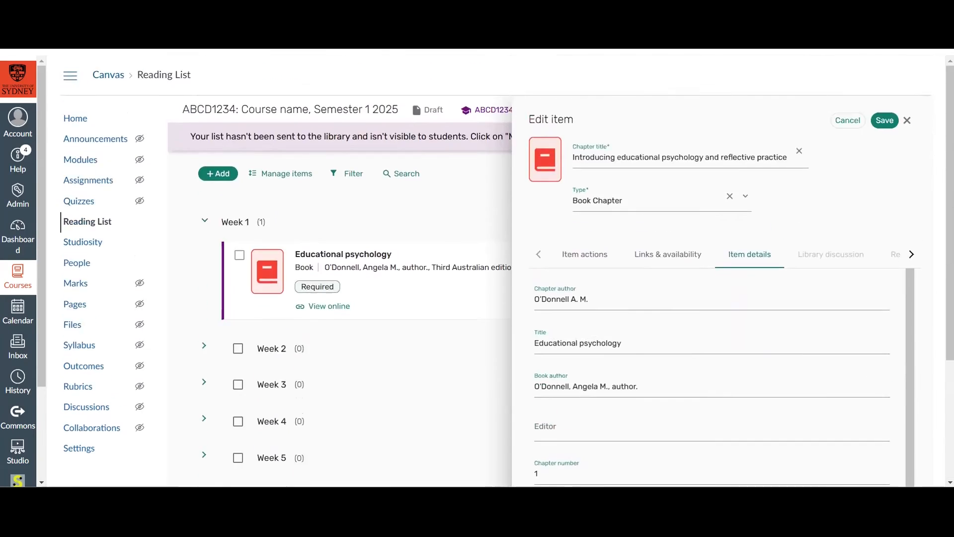
click(883, 119)
click(907, 121)
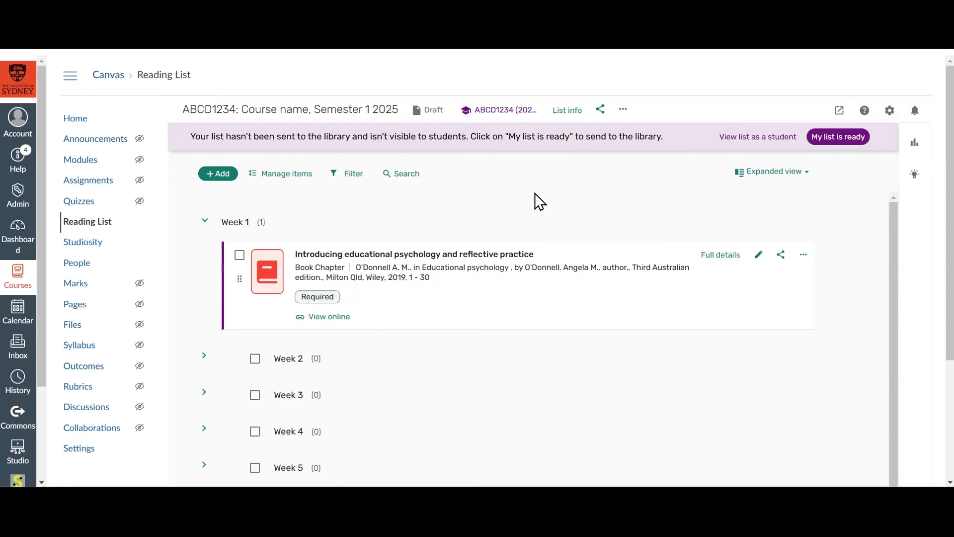
- Expand the Week 1 book chapter, examine its online links and availability, and close the details
click(528, 288)
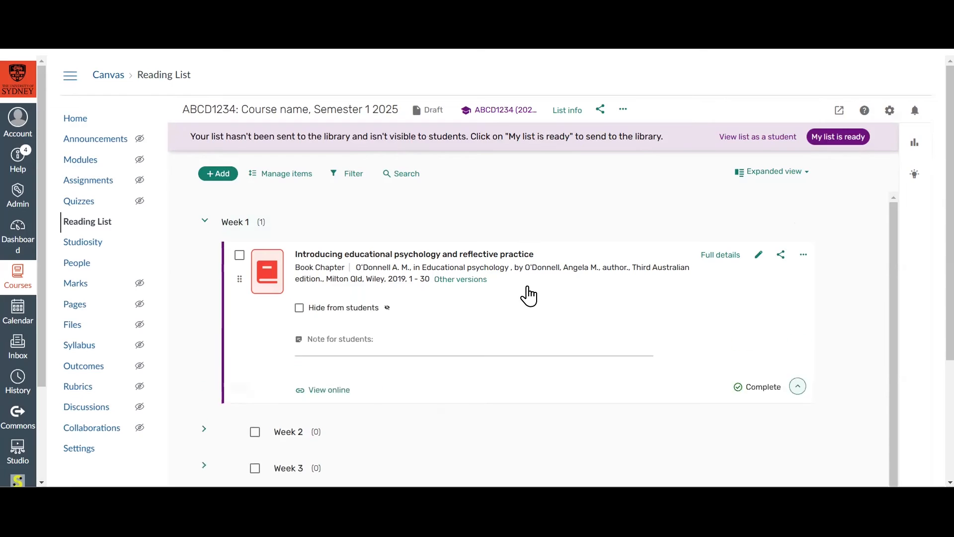
scroll(528, 292, down, 3)
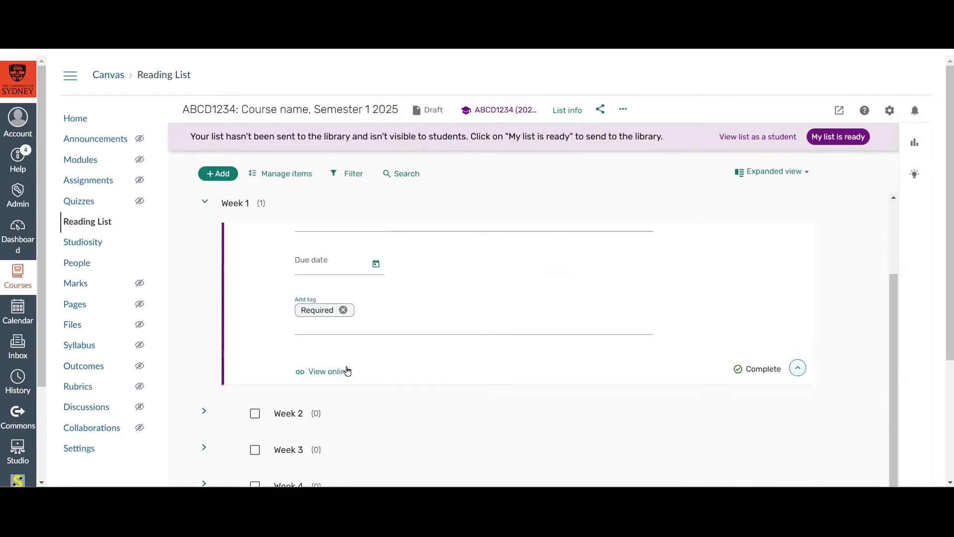
click(348, 371)
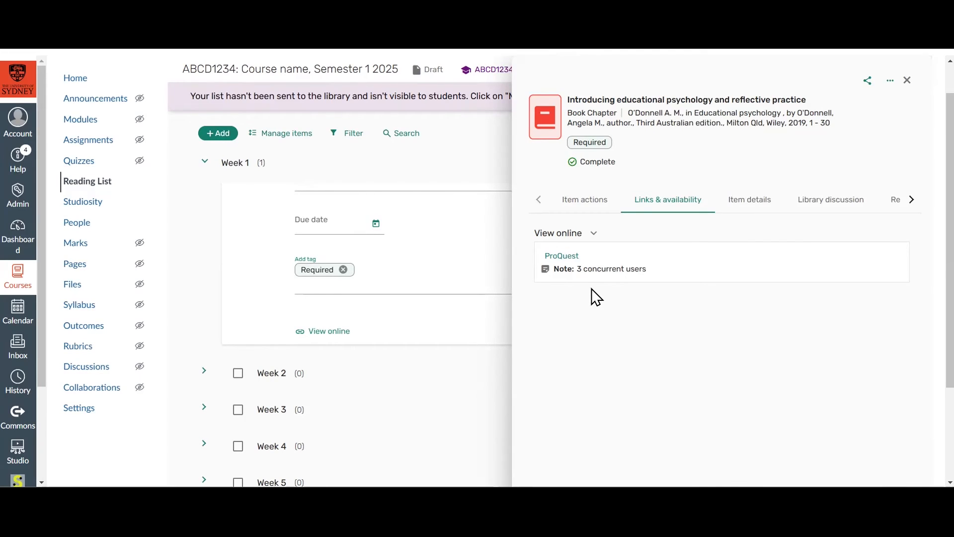
click(906, 81)
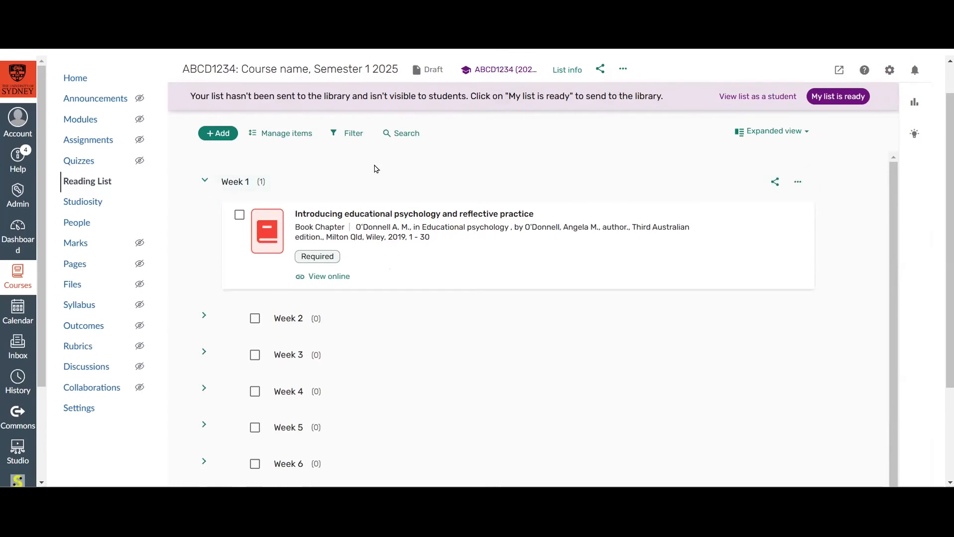
- Start a manual entry of type Website titled "ABC Lego Braille bricks" and continue to its item details
click(222, 135)
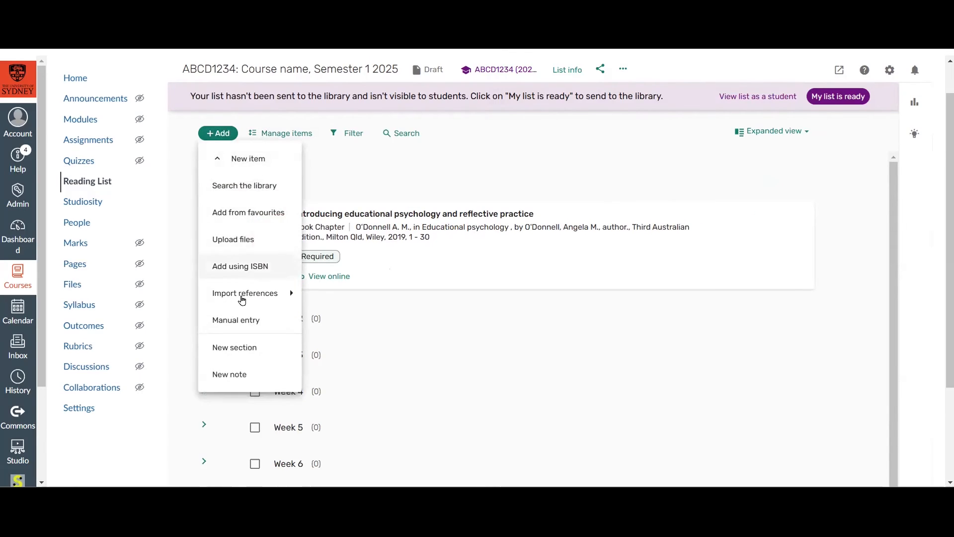
click(239, 319)
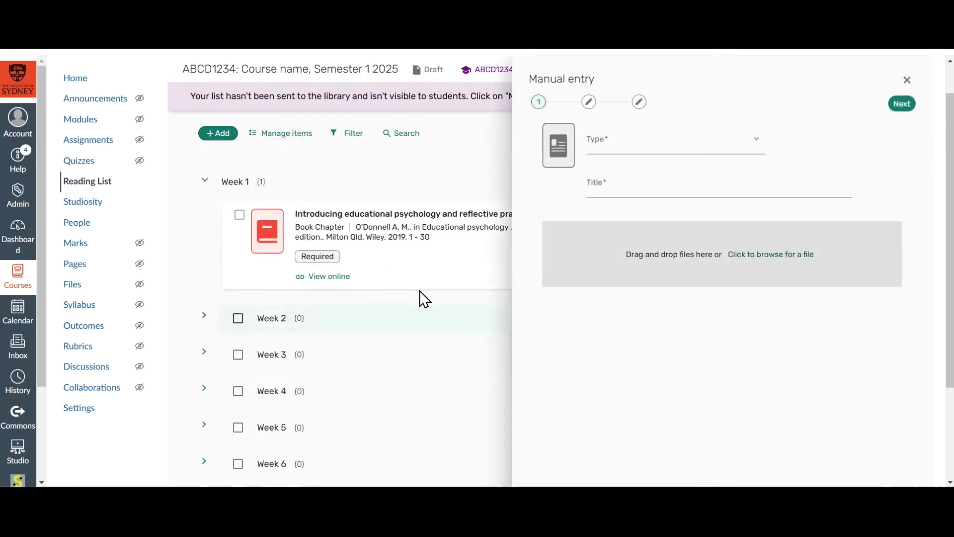
click(756, 144)
scroll(741, 250, down, 2)
scroll(741, 250, down, 3)
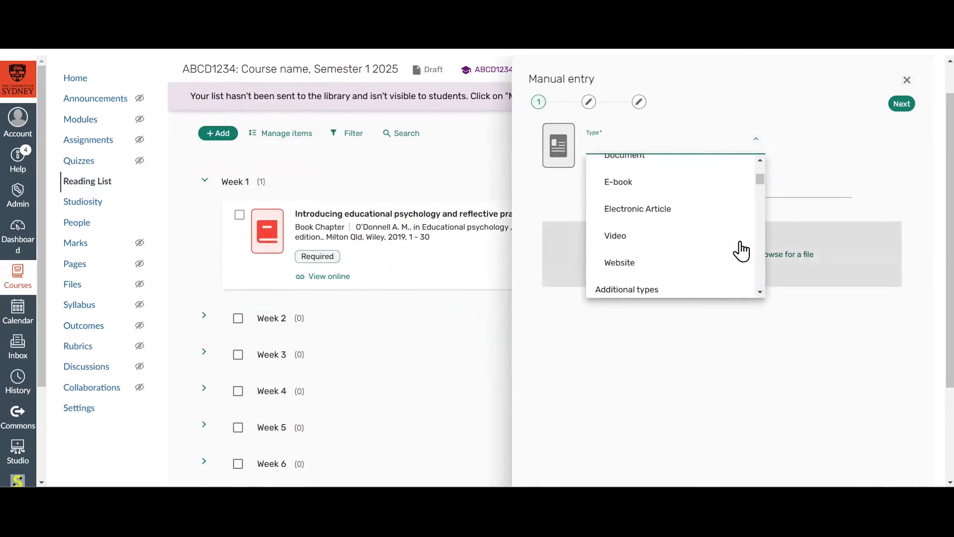
click(739, 263)
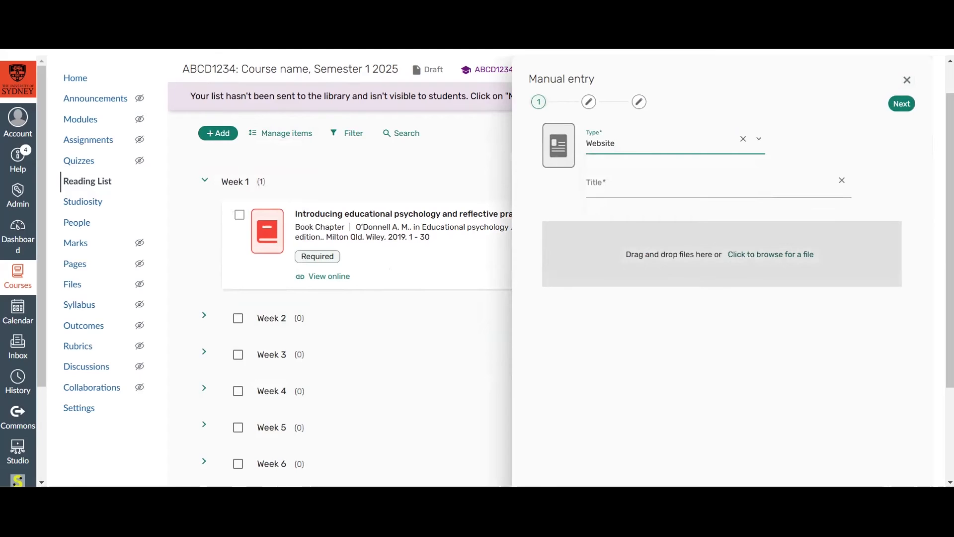
click(651, 182)
text(ABC Lego Braille bricks)
click(901, 105)
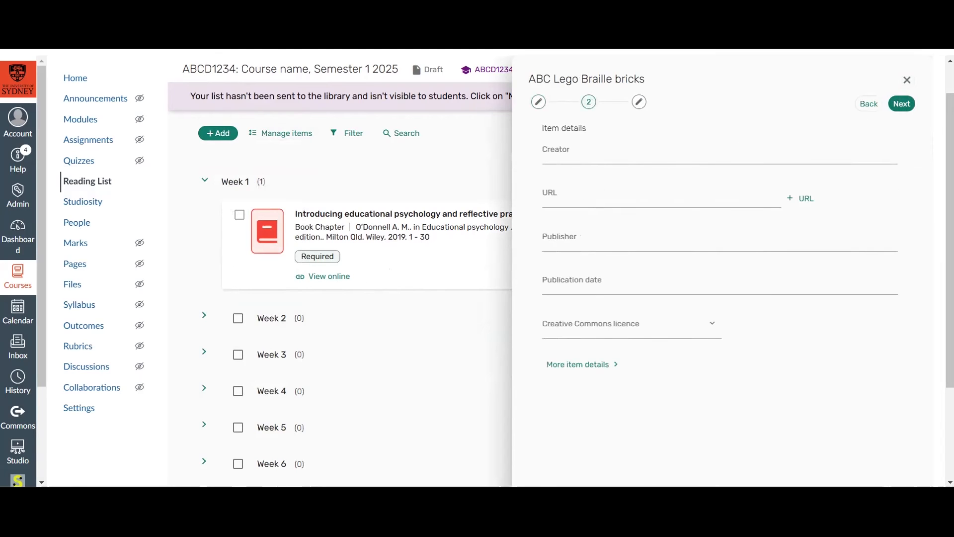
- Enter the website's creators, paste its URL, and set the publisher to ABC and the publication date to 2021
click(710, 158)
click(663, 211)
click(666, 197)
key(ctrl+v)
click(750, 240)
text(ABC)
click(657, 277)
text(2021)
click(904, 111)
- Add the ABC Lego Braille bricks website to the Week 1 section as a recommended resource
click(903, 110)
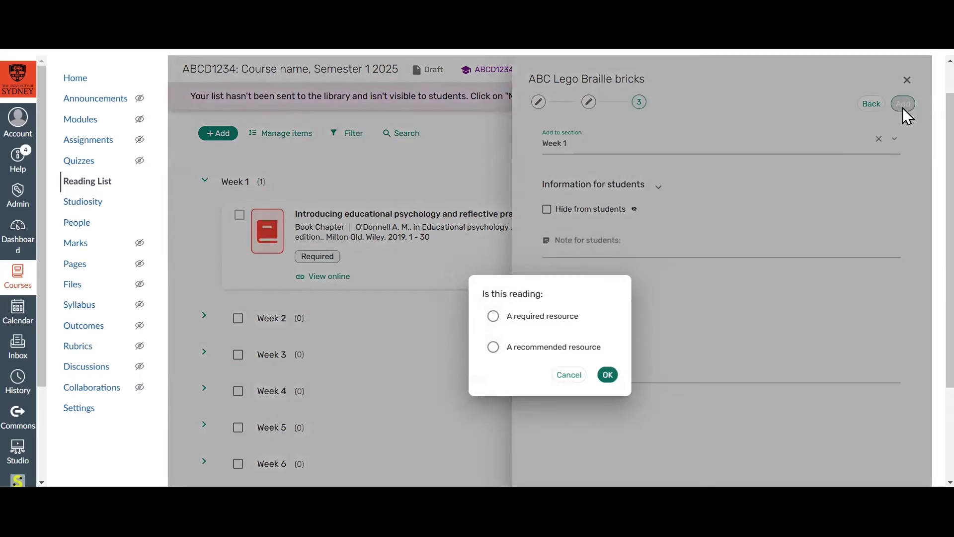
click(619, 349)
click(608, 375)
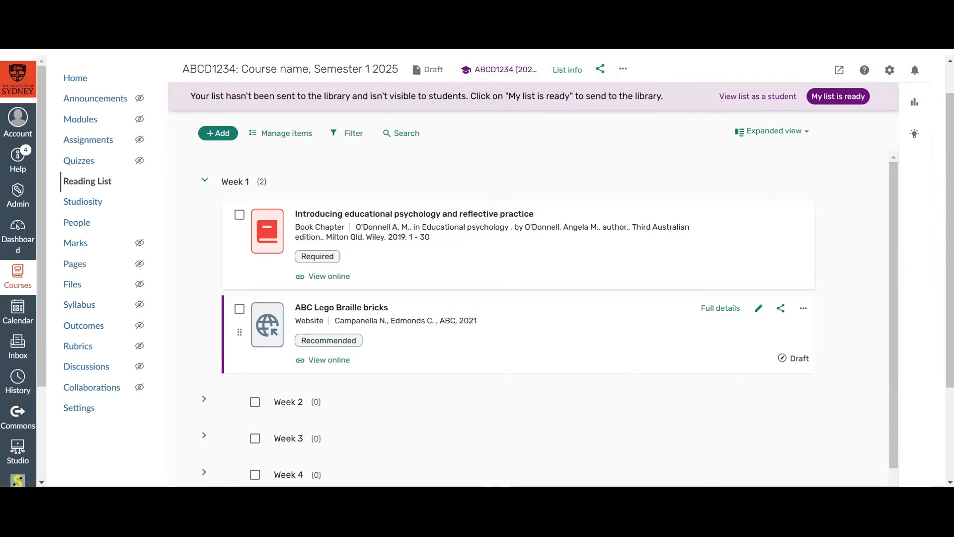
- Upload the DOCX file as a new item, shorten its title to "Education" and continue to its item details
click(222, 138)
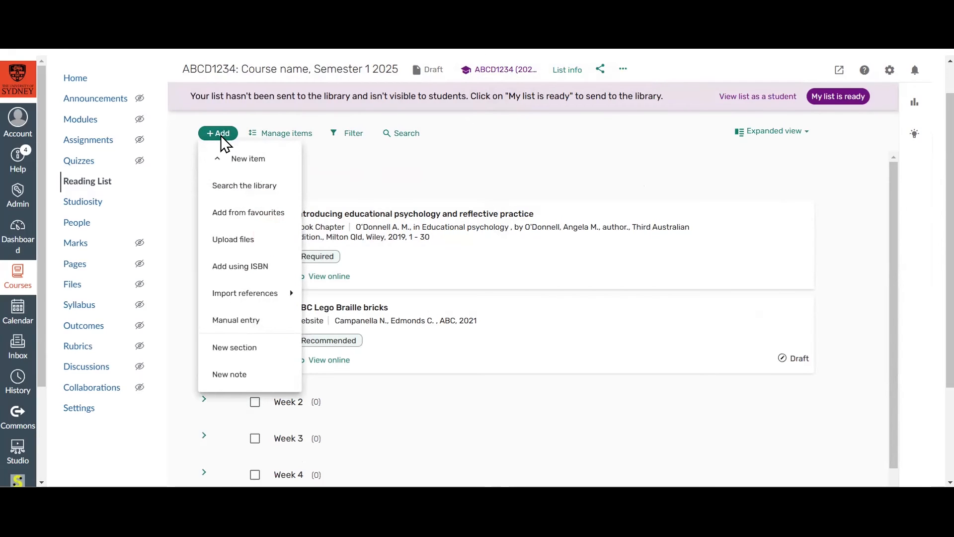
click(237, 241)
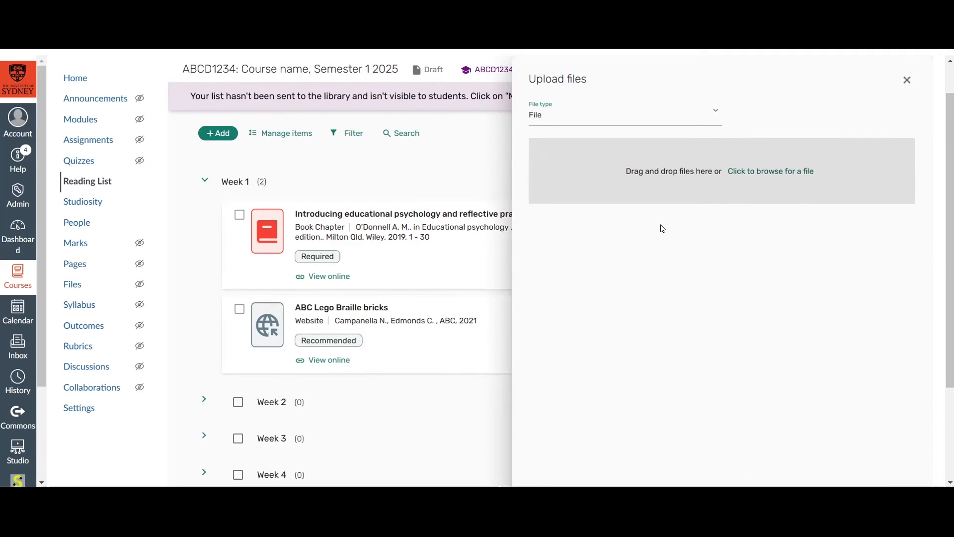
drag(875, 169, 705, 183)
click(692, 191)
key(BackSpace)
drag(622, 187, 741, 198)
key(BackSpace)
click(902, 104)
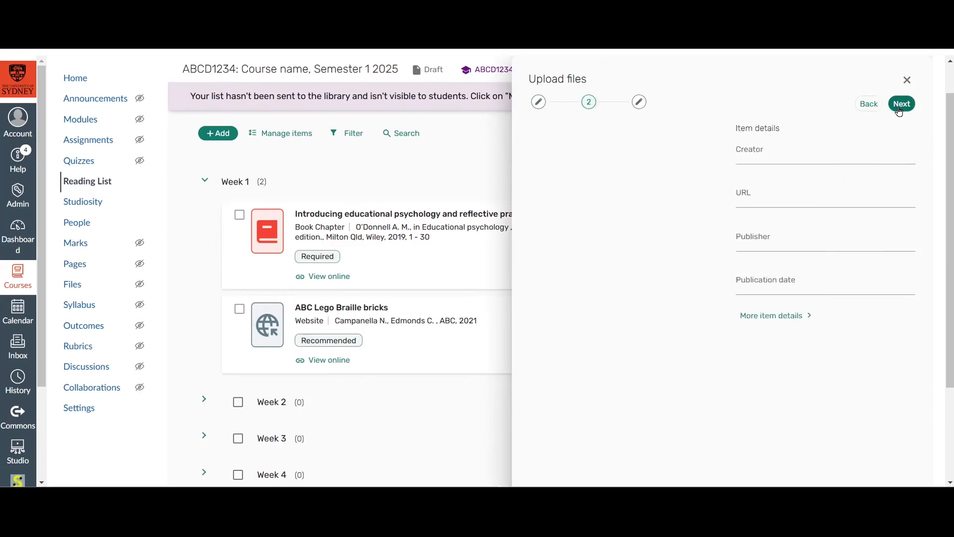
- Enter the uploaded document's creator name, and set the publisher to Wiley and the publication date to 2020
click(666, 152)
text(McDonald C.)
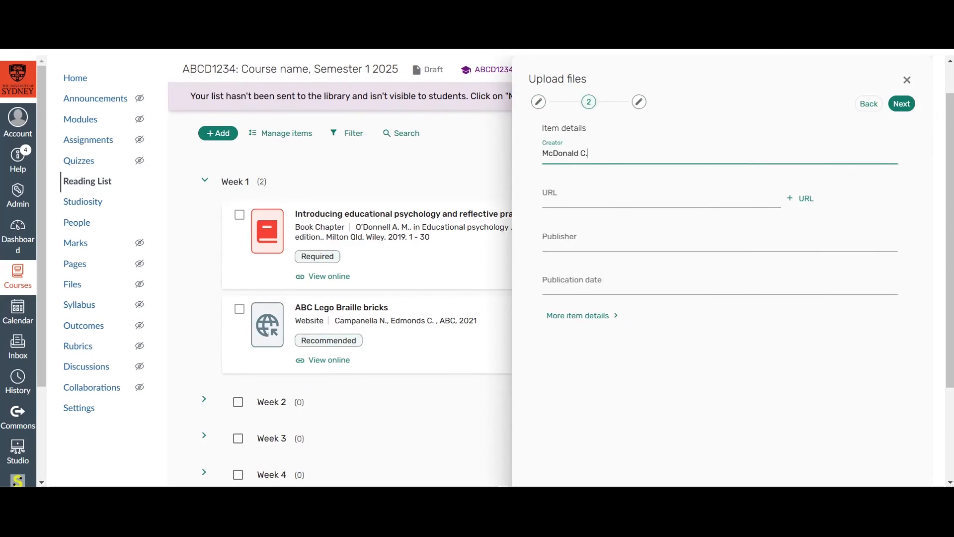
click(696, 240)
text(Wiley)
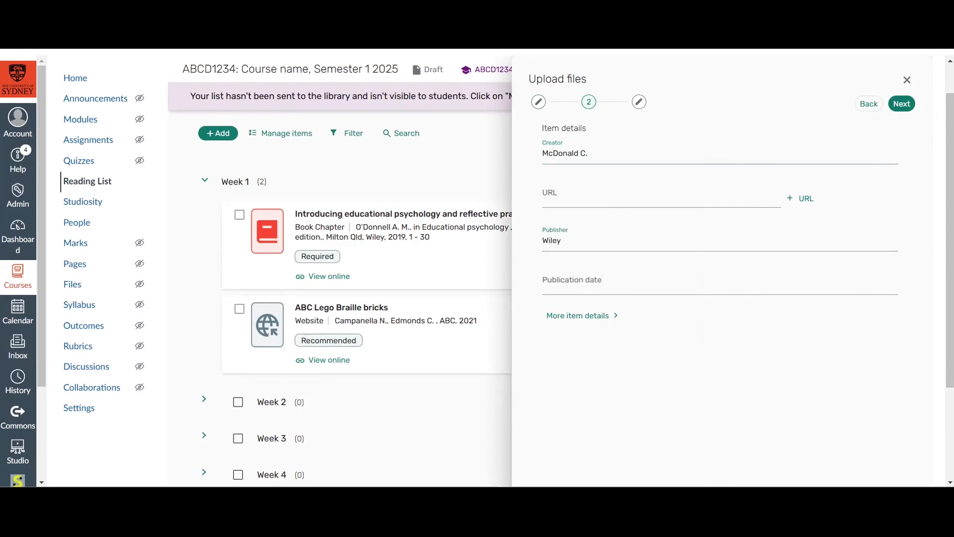
click(682, 283)
text(2020)
click(903, 104)
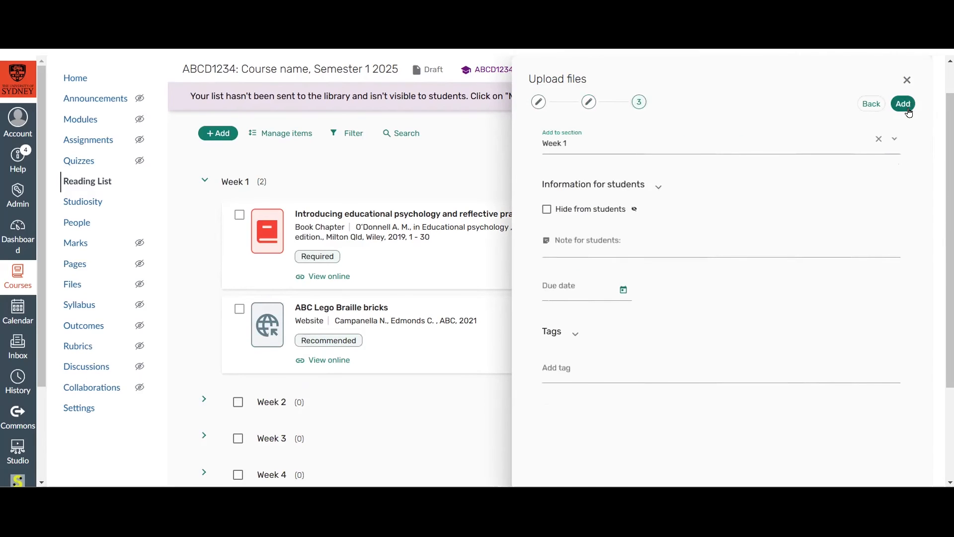
- Add the Education document to the Week 1 section as a required resource
click(903, 103)
click(553, 320)
click(608, 375)
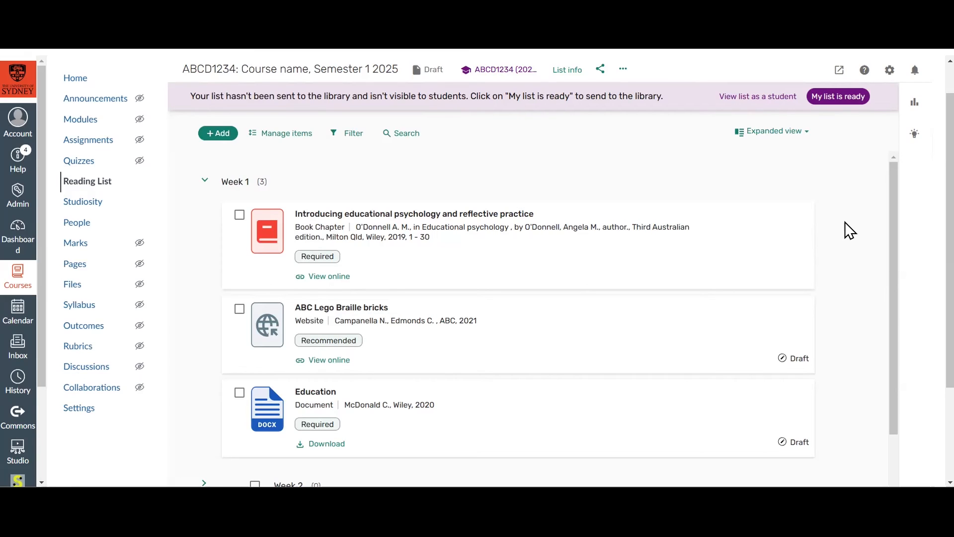
- Expand the Week 1 book chapter, review the tags available for it and close the list without adding any
click(641, 232)
scroll(464, 291, down, 1)
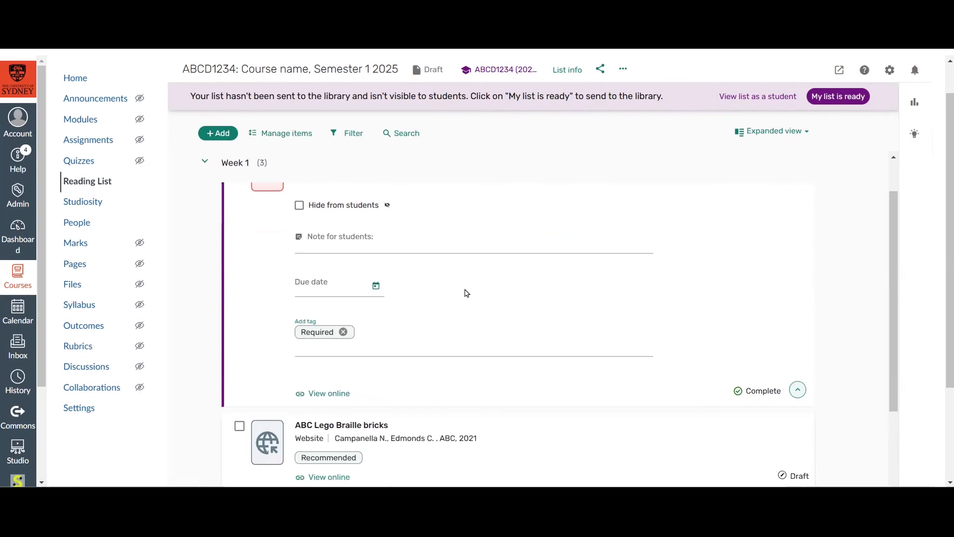
click(418, 339)
scroll(417, 371, down, 2)
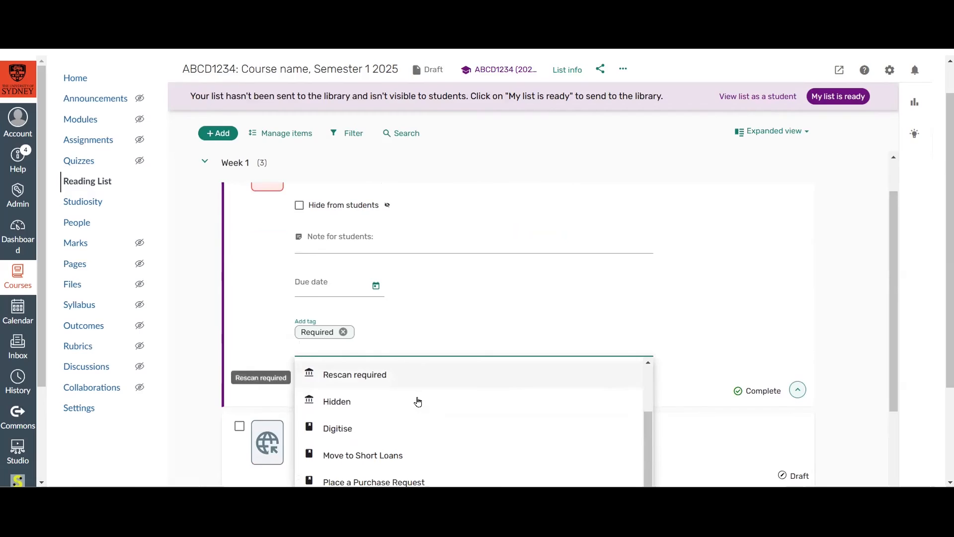
scroll(418, 401, down, 1)
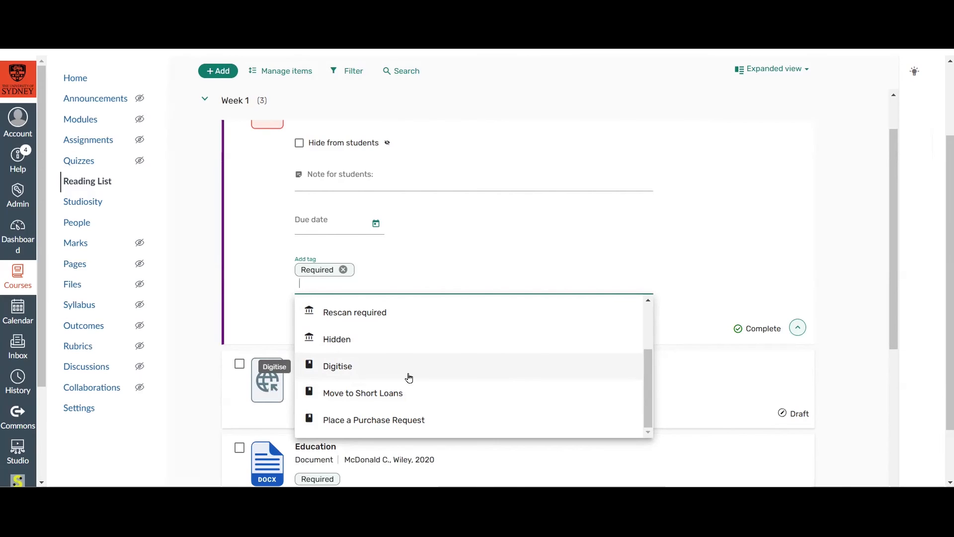
click(850, 367)
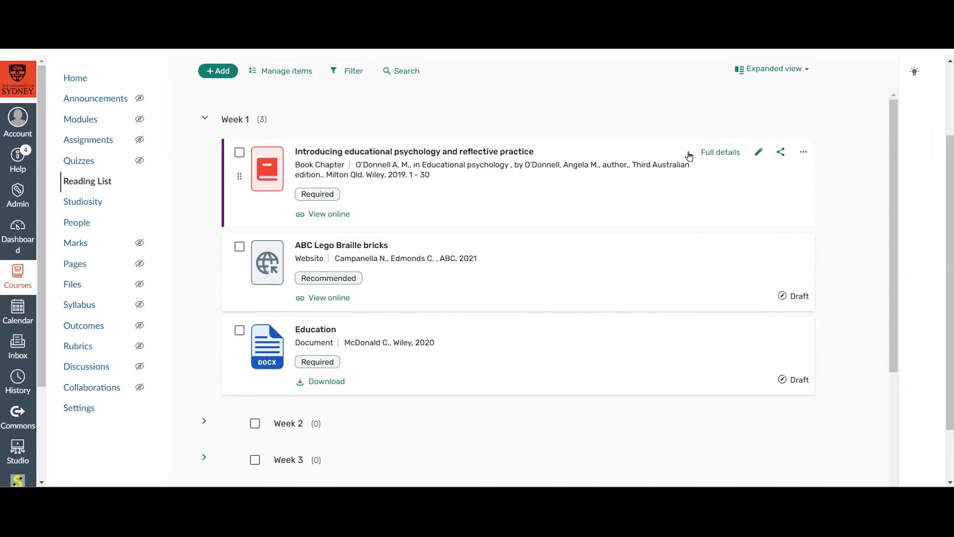
- Add the note for students "Great resource!" to the ABC Lego Braille bricks item
click(378, 276)
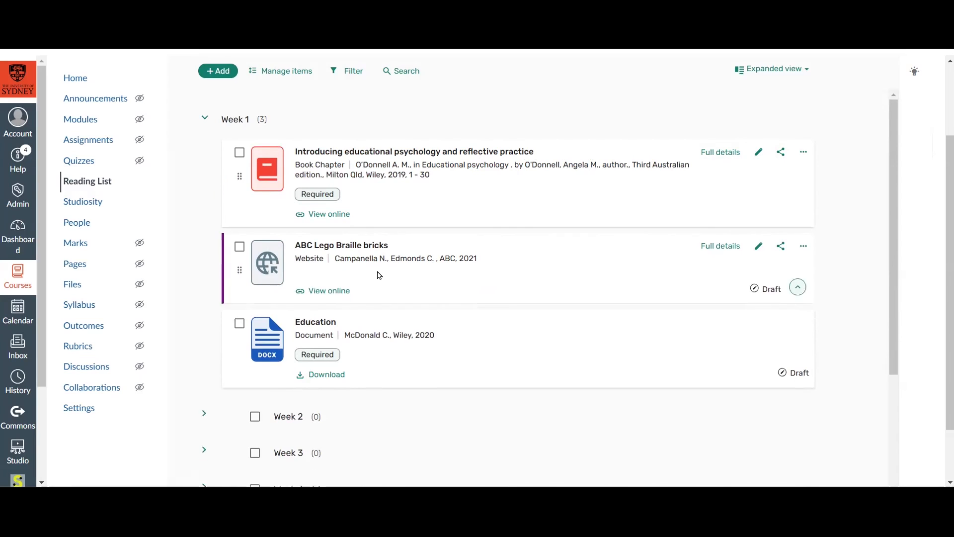
click(378, 325)
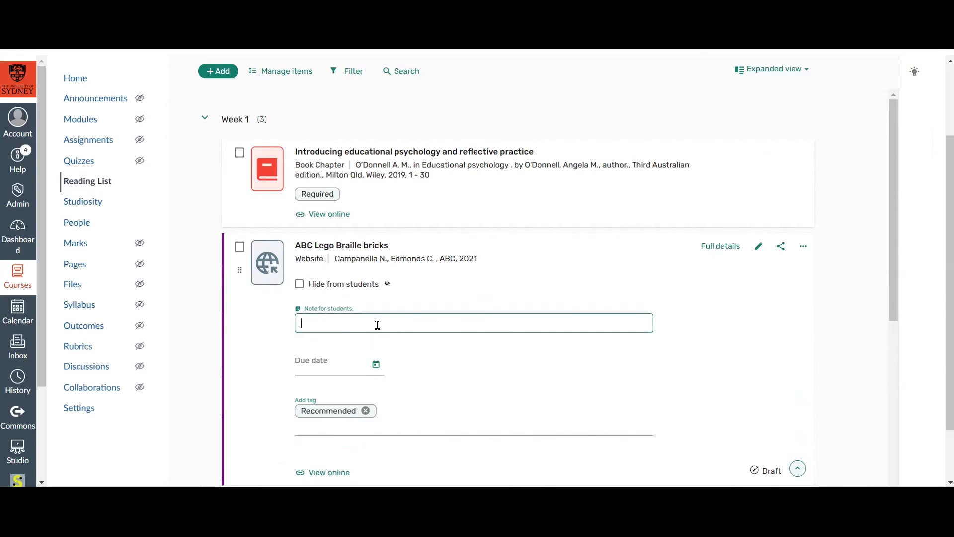
text(Great resource)
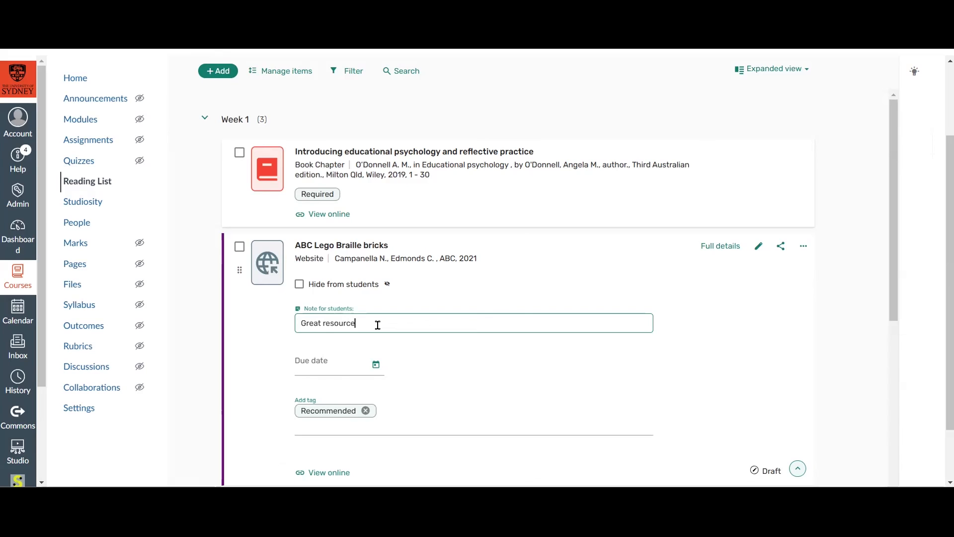
text(!)
- Try bold formatting on "resource!" in the note for students and leave the note field
drag(378, 324, 322, 333)
click(306, 342)
click(307, 344)
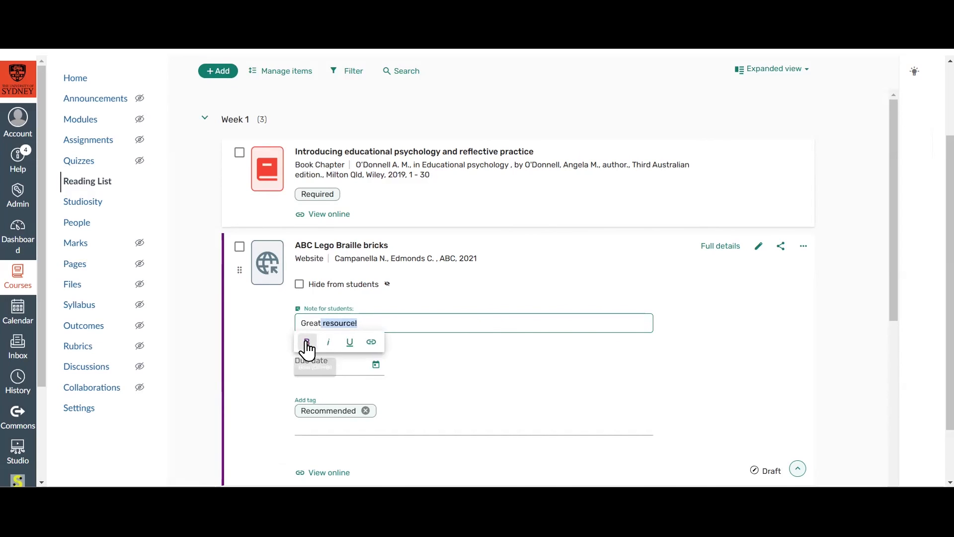
click(859, 328)
- Open the reading list's analytics to examine the list usage and item usage tables
scroll(859, 307, up, 2)
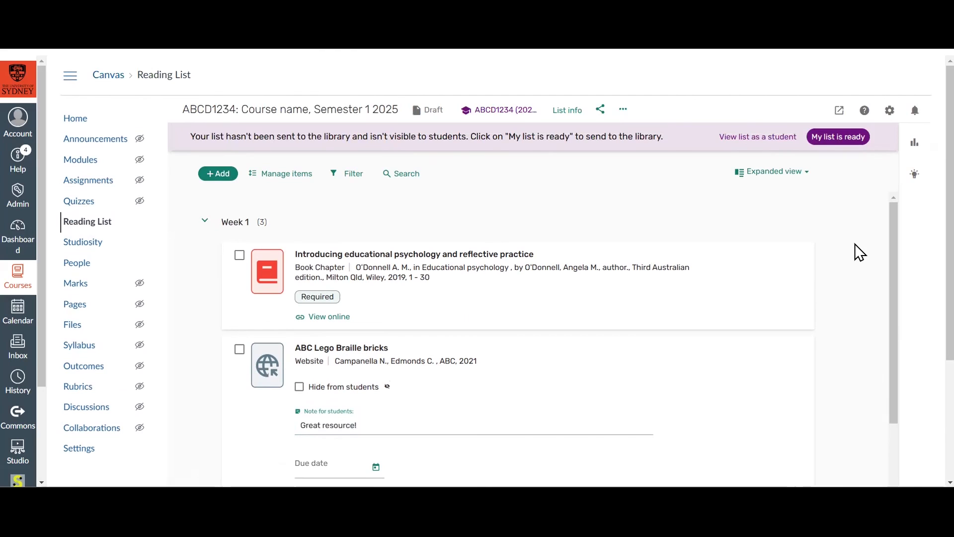
click(915, 142)
click(915, 142)
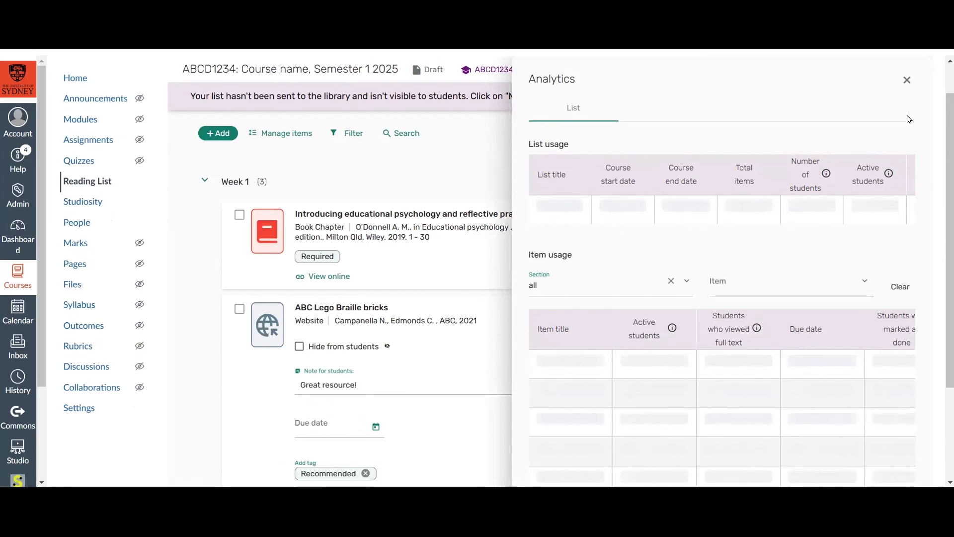
- Close the analytics, mark the reading list as ready and send it to the library, checking the Week 1 items
click(907, 80)
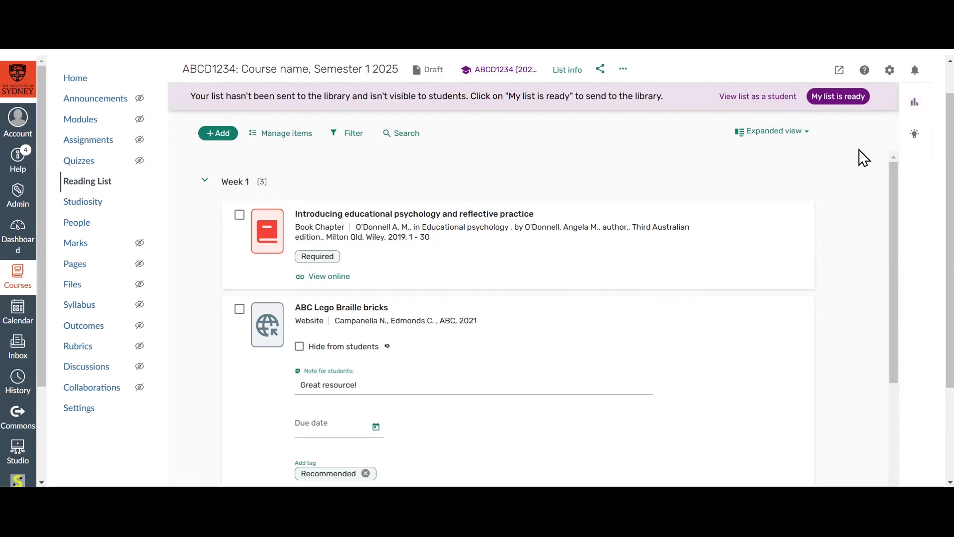
click(852, 100)
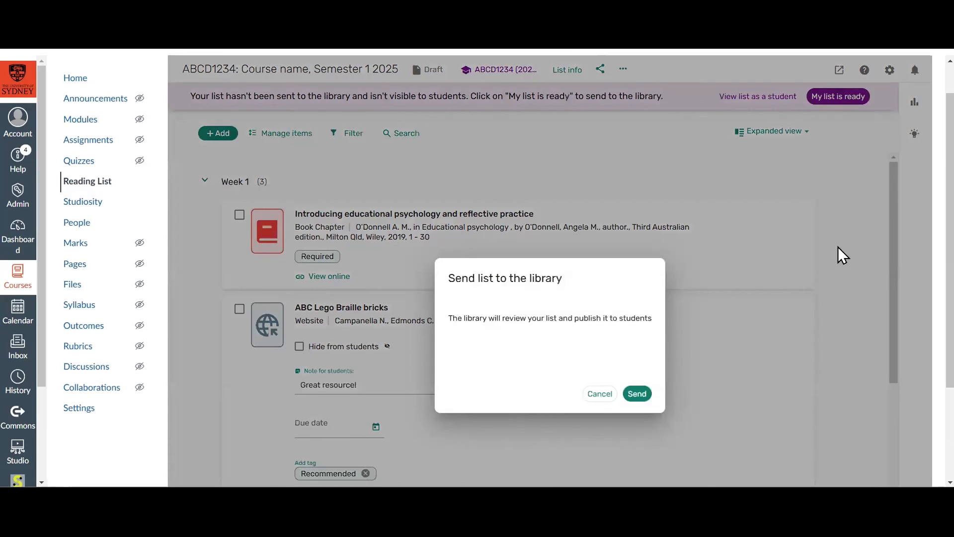
click(638, 393)
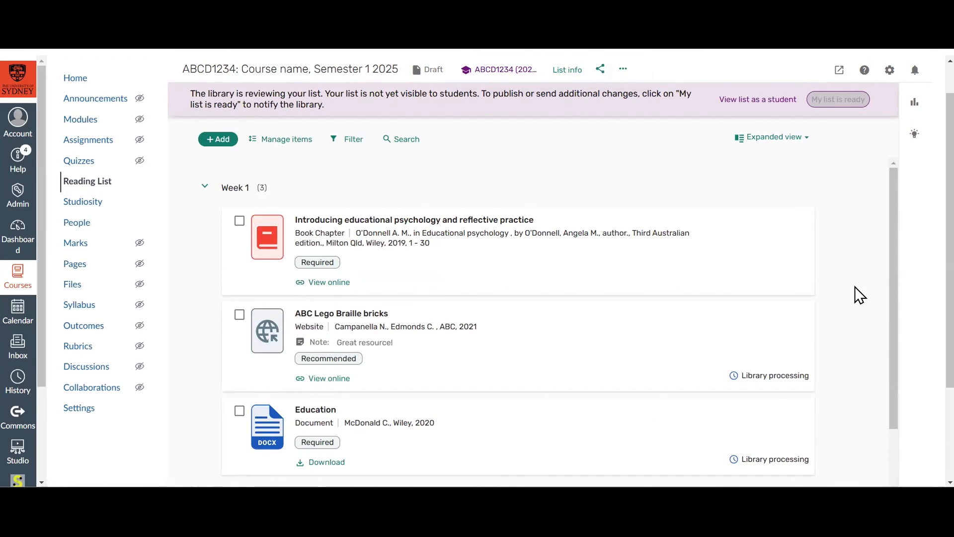
mouse_move(797, 259)
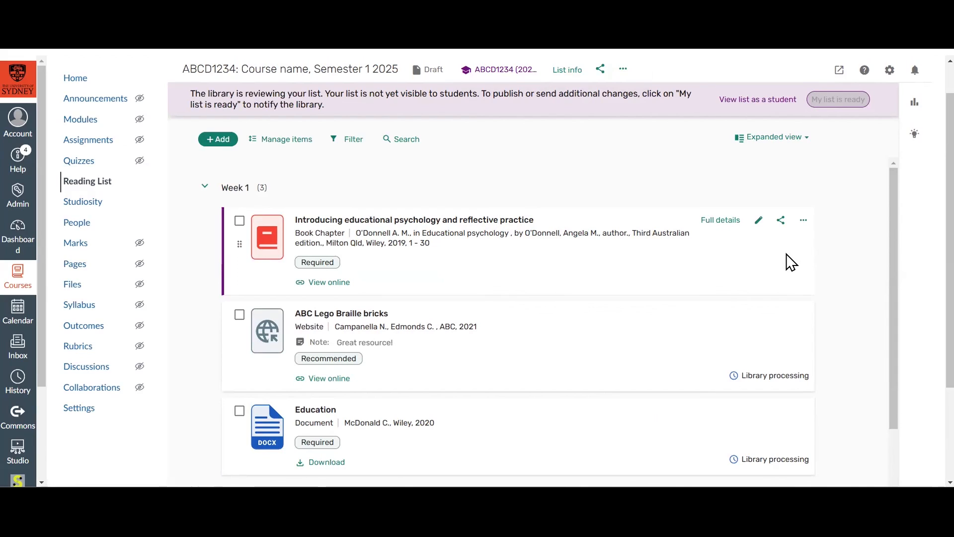
scroll(856, 265, down, 3)
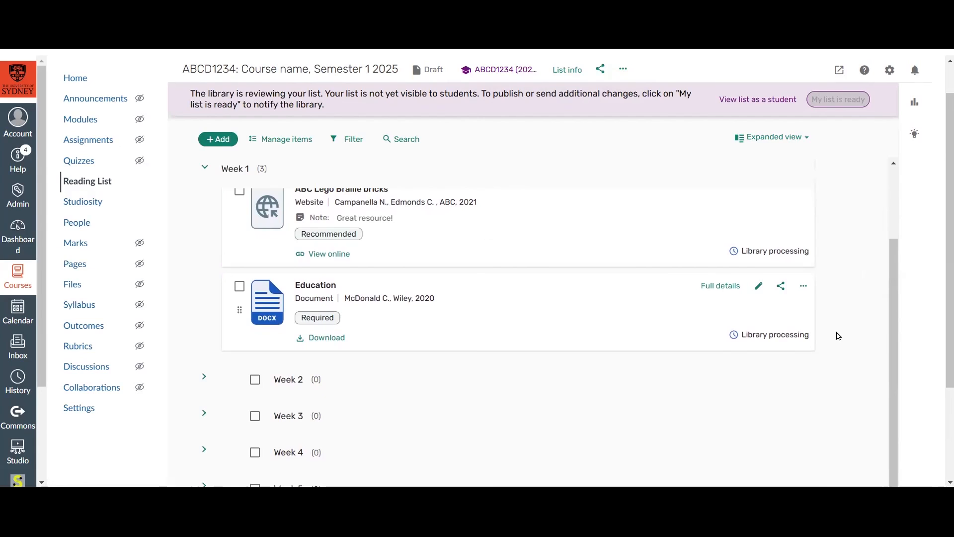
scroll(843, 315, up, 3)
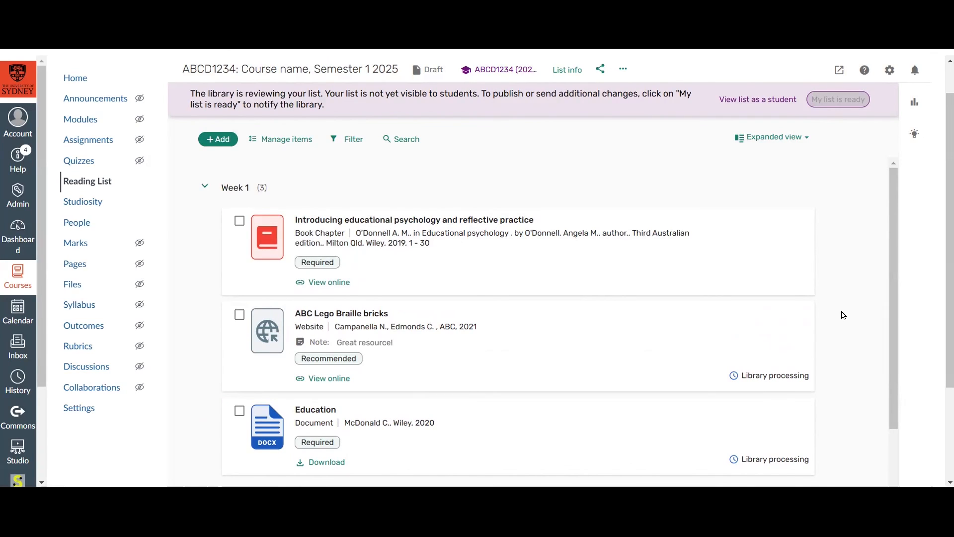